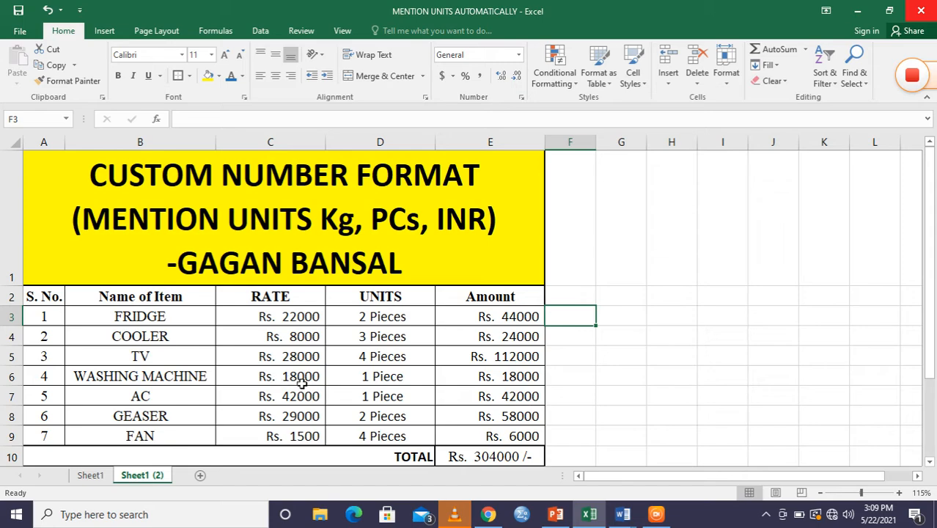
Clear the washing machine's rate and units, and re-enter its rate as 18000.
click(277, 379)
drag(277, 379, 361, 380)
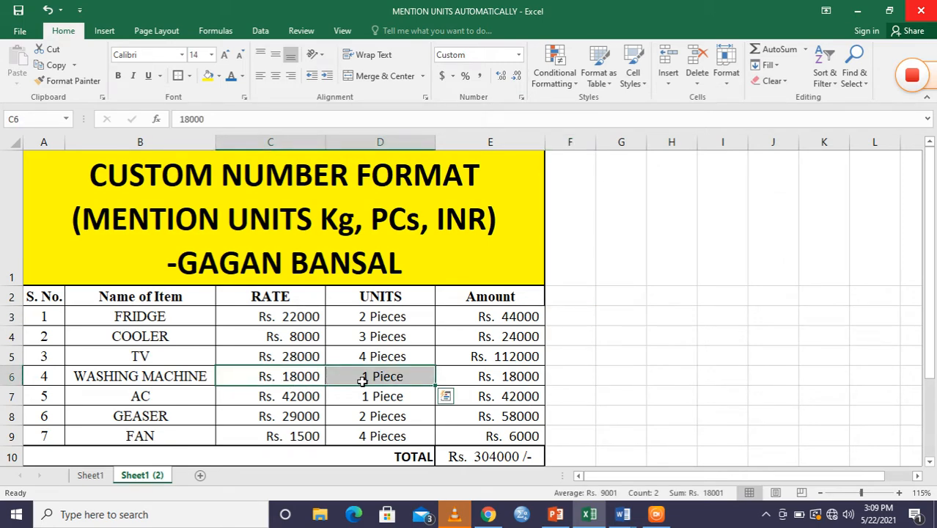
key(Delete)
click(287, 378)
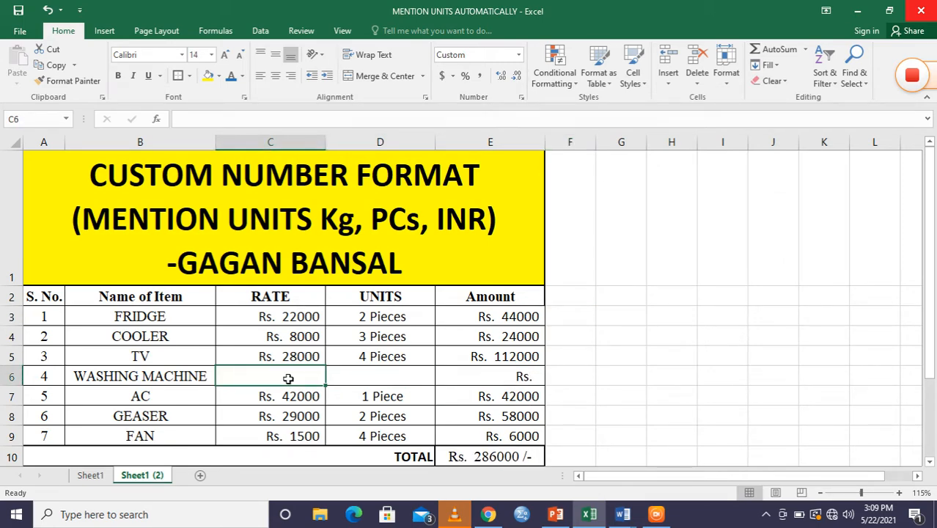
text(180)
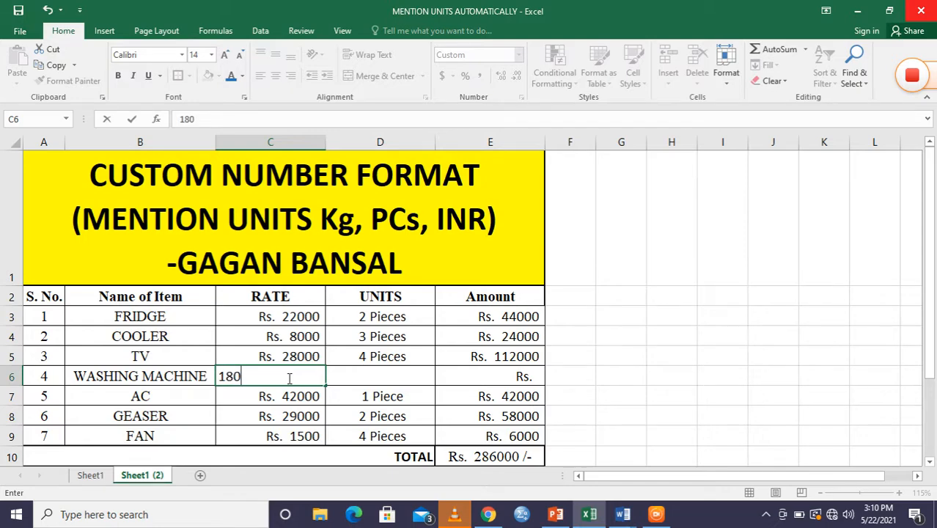
text(00)
key(Return)
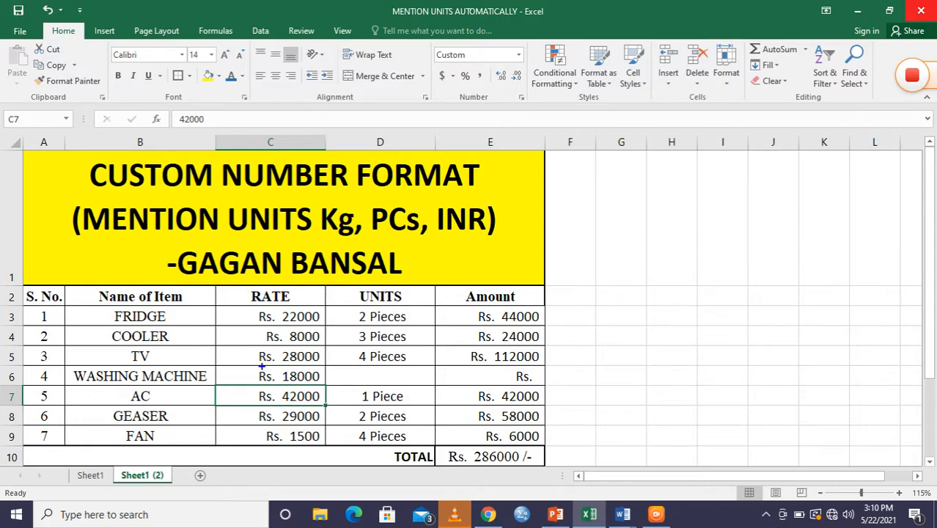
Set the washing machine's units to 5.
drag(274, 379, 238, 375)
click(344, 378)
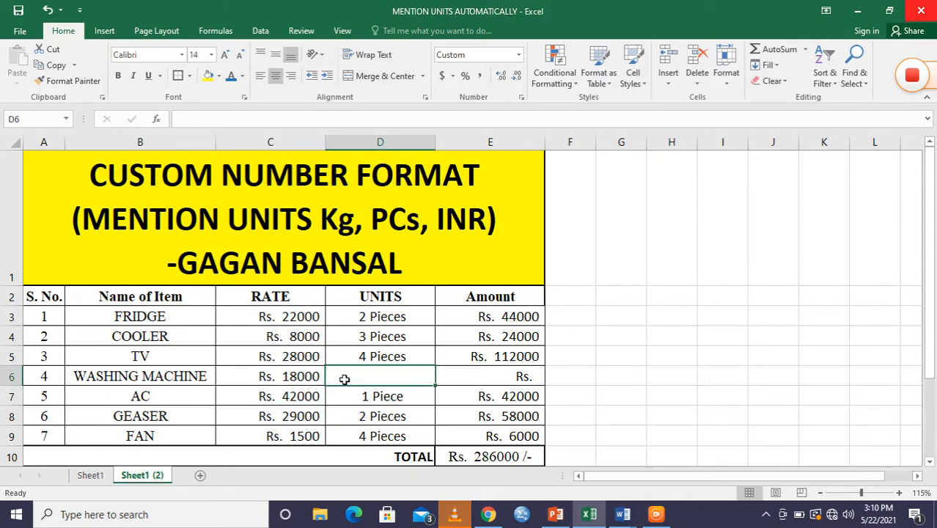
text(5)
key(Return)
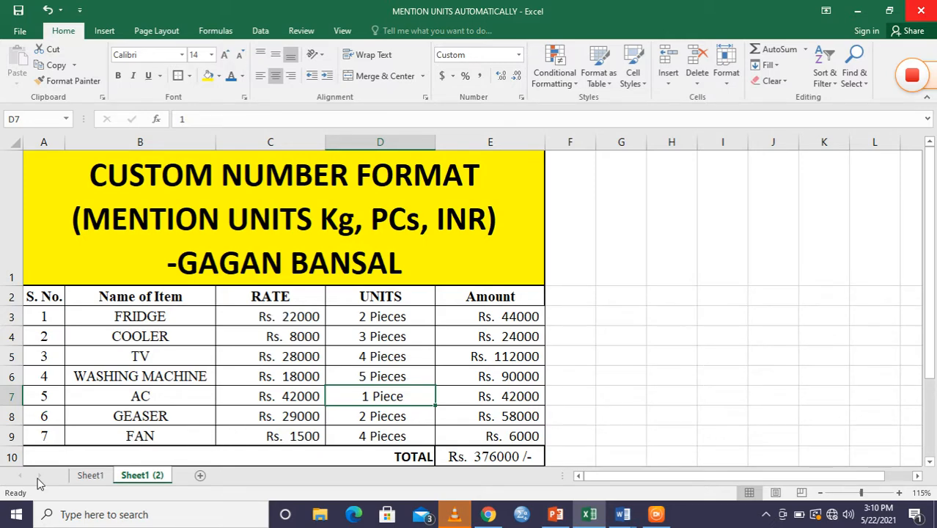
Switch to Sheet1 and enter a rate of 50000 and 2 units for the fridge.
click(78, 481)
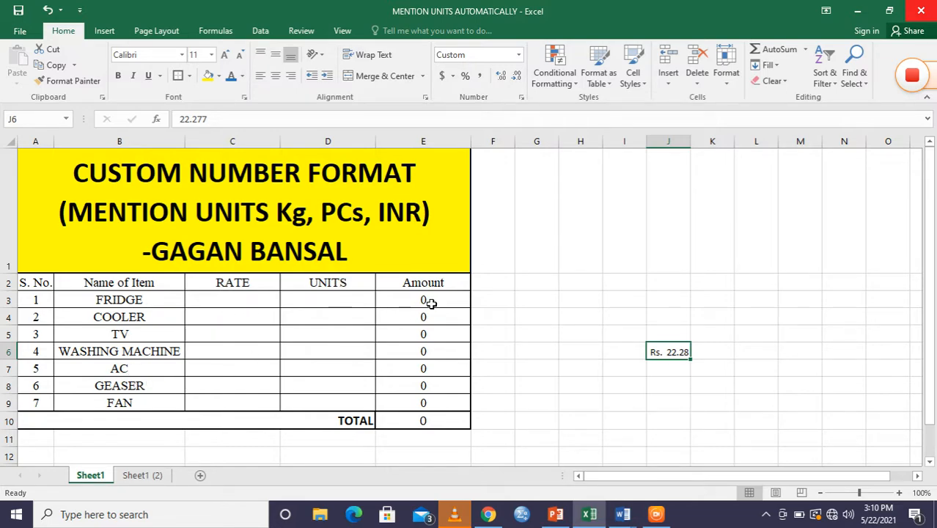
click(448, 286)
click(436, 303)
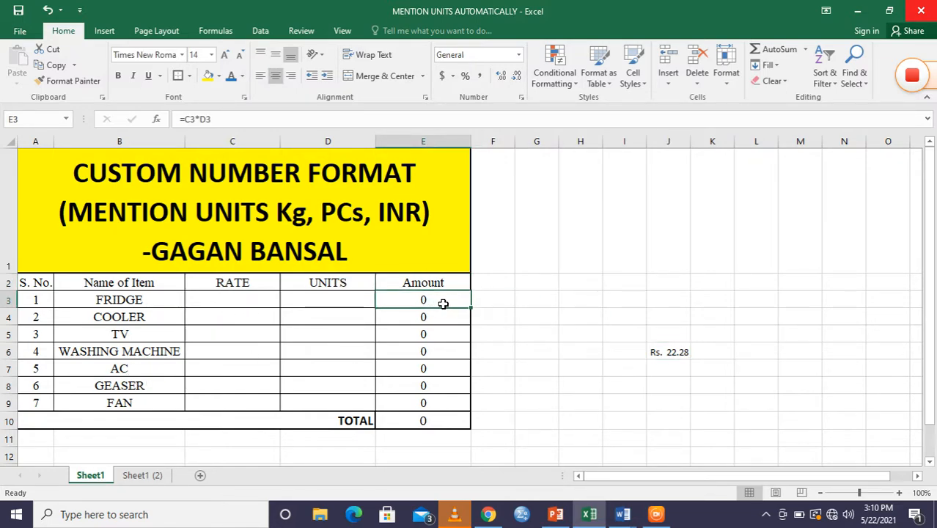
click(256, 300)
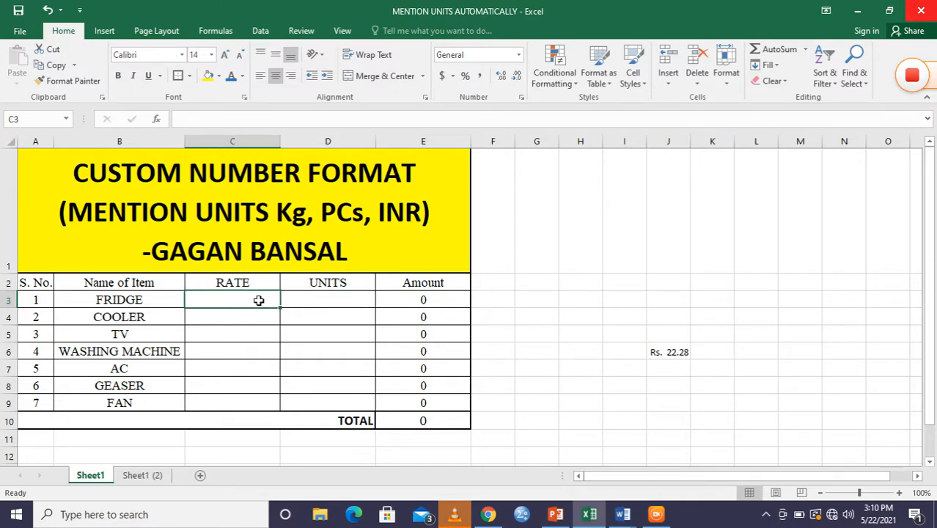
text(5)
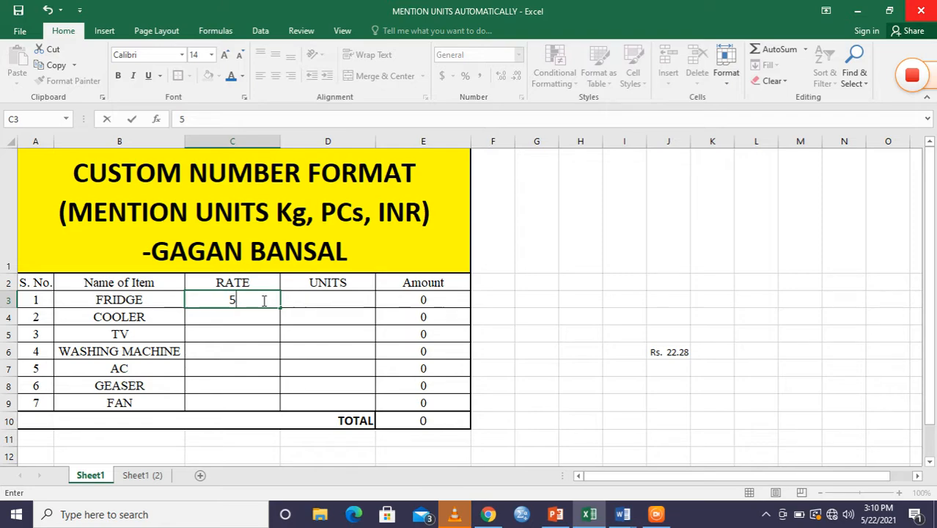
text(0000)
key(Tab)
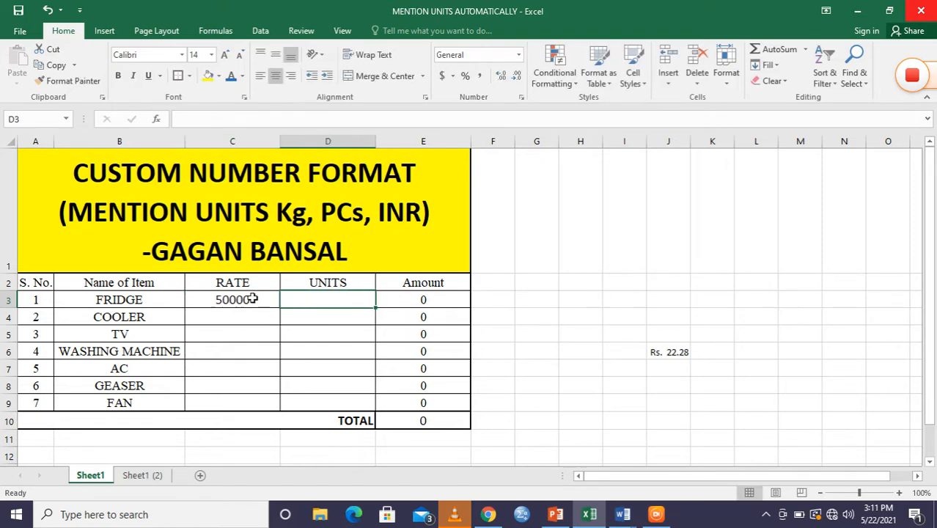
text(2)
key(Return)
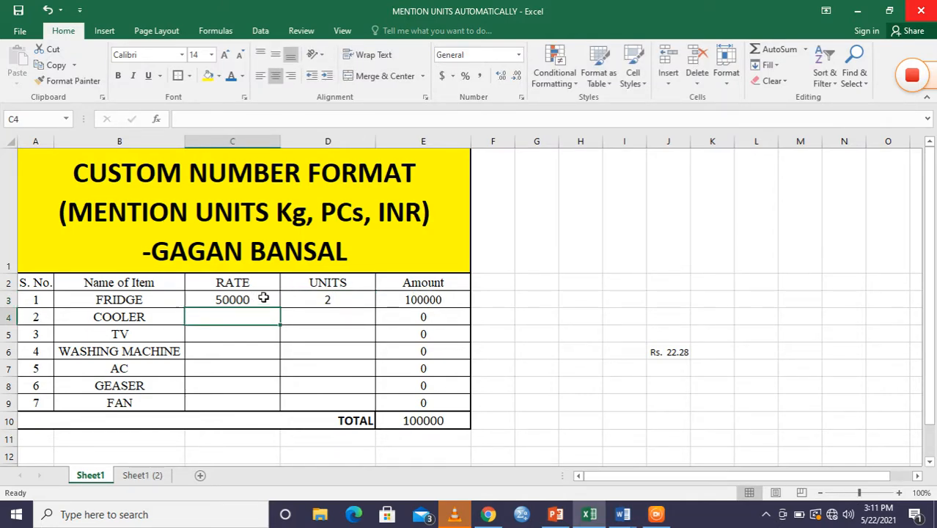
Add the text prefix "Rs." to the fridge's rate so it reads Rs. 50000.
double_click(216, 298)
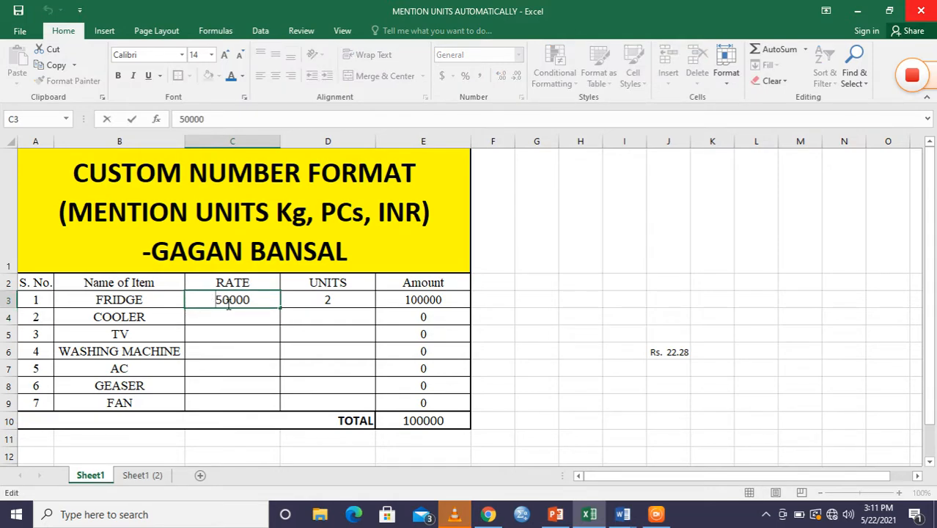
text(Rs.)
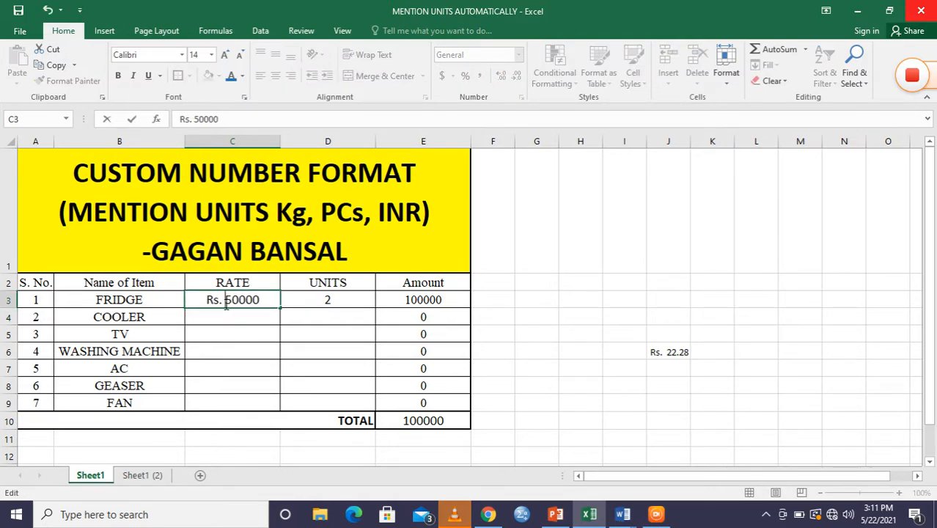
click(339, 299)
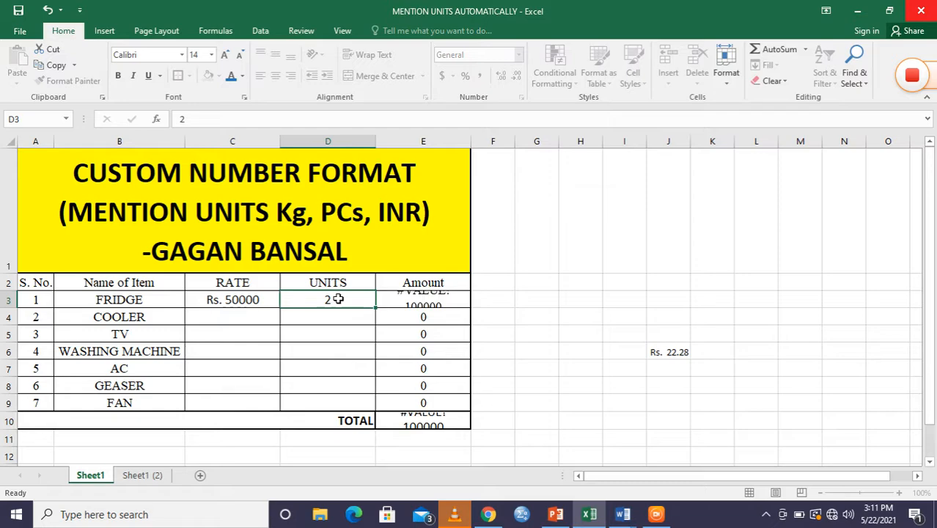
Add the word "Pieces" after the fridge's units so the cell reads 2 Pieces.
double_click(343, 302)
text(Pieses)
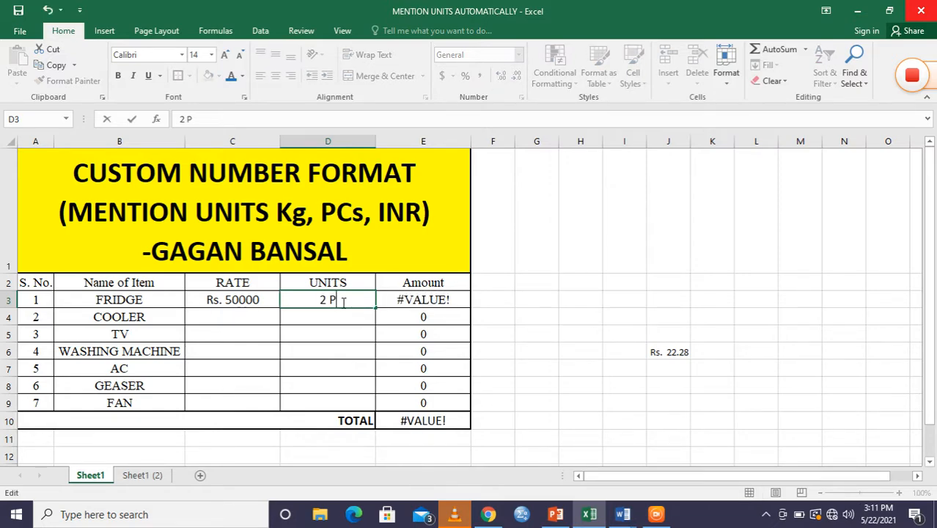
key(BackSpace)
key(BackSpace)
key(BackSpace)
text(ces)
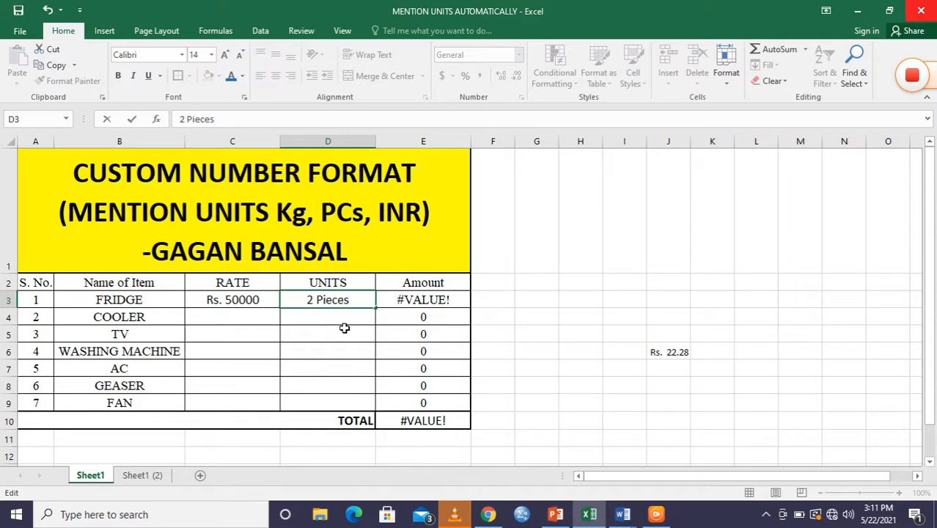
click(401, 328)
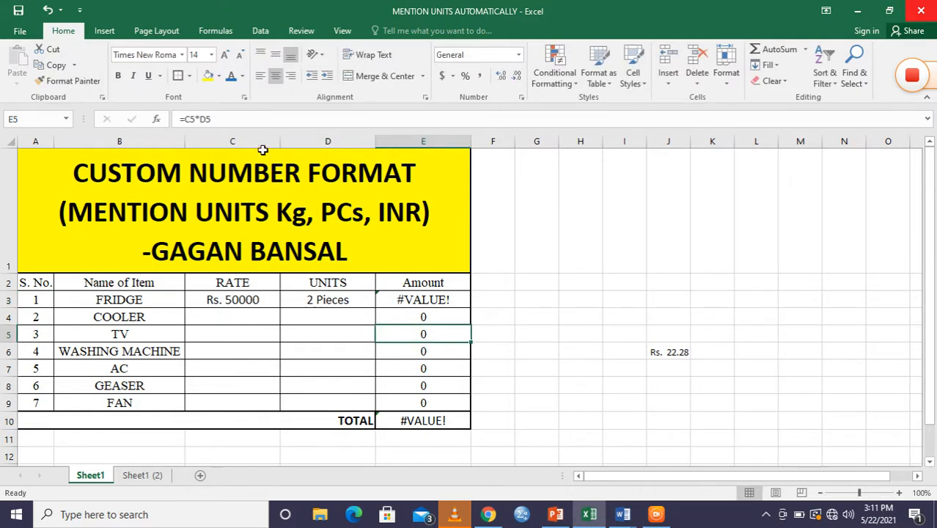
Remove the centre alignment from the TV's amount cell and from the fridge's rate and units cells.
click(275, 75)
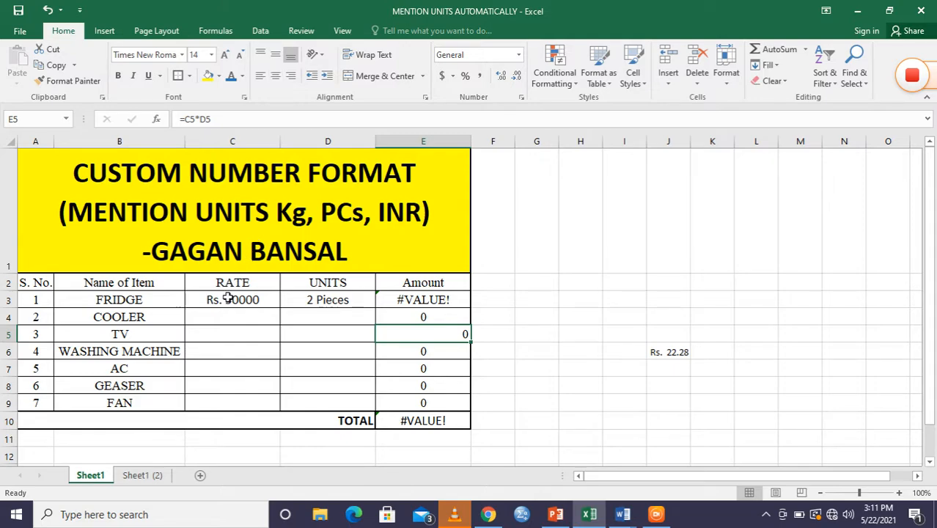
drag(228, 297, 328, 299)
click(260, 76)
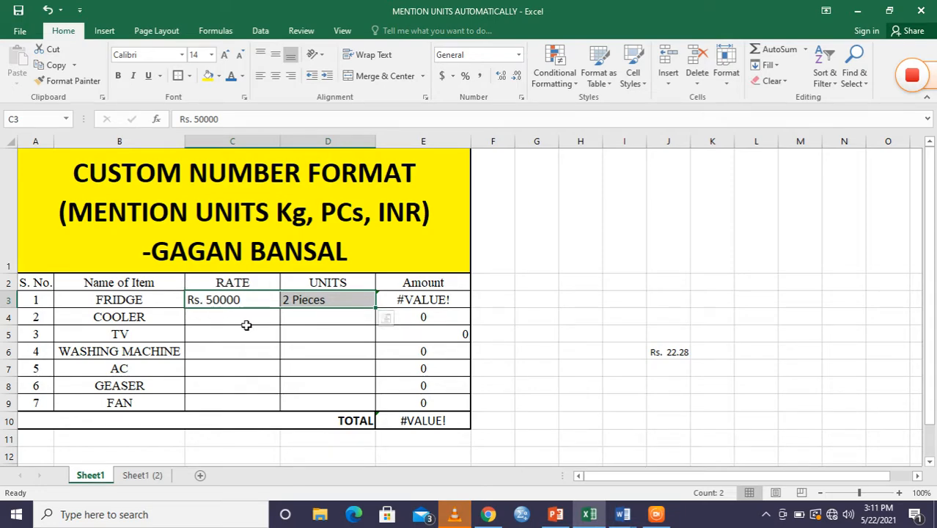
click(316, 349)
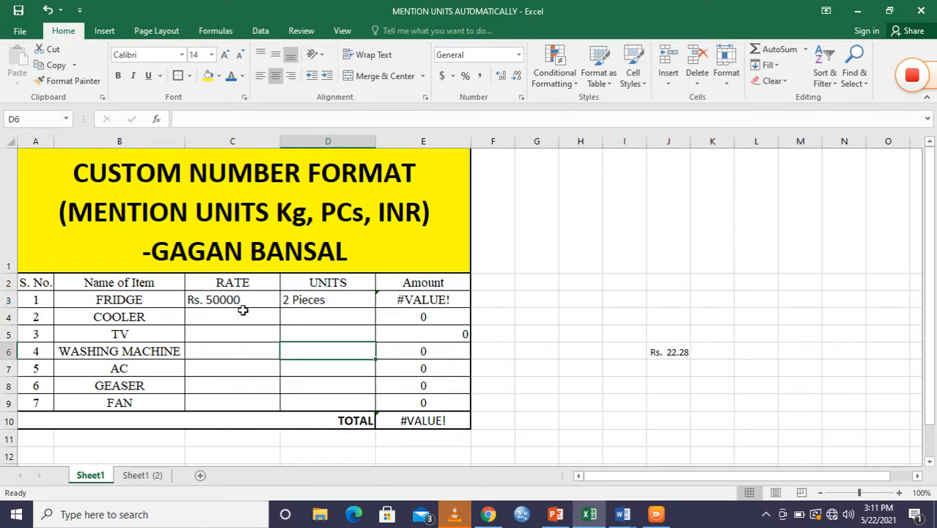
Replace the fridge's rate with the plain number 5000.
click(218, 299)
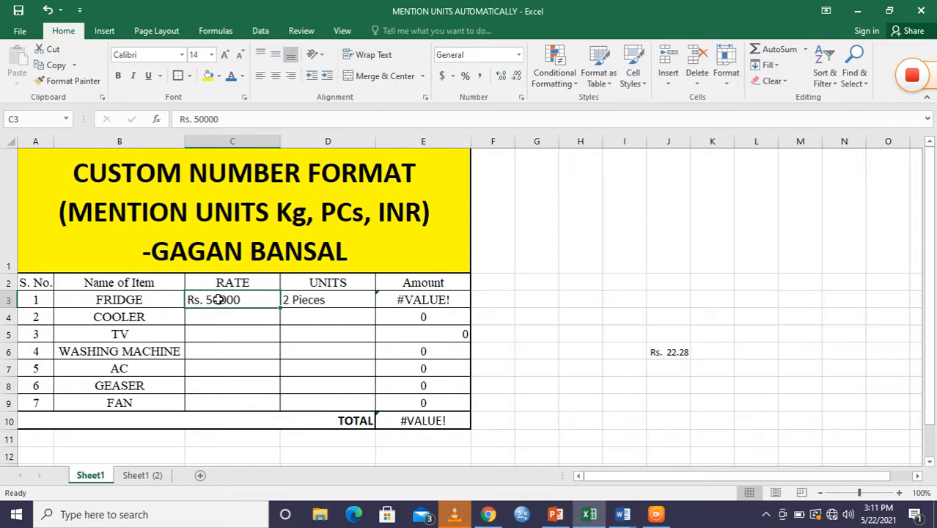
text(5000)
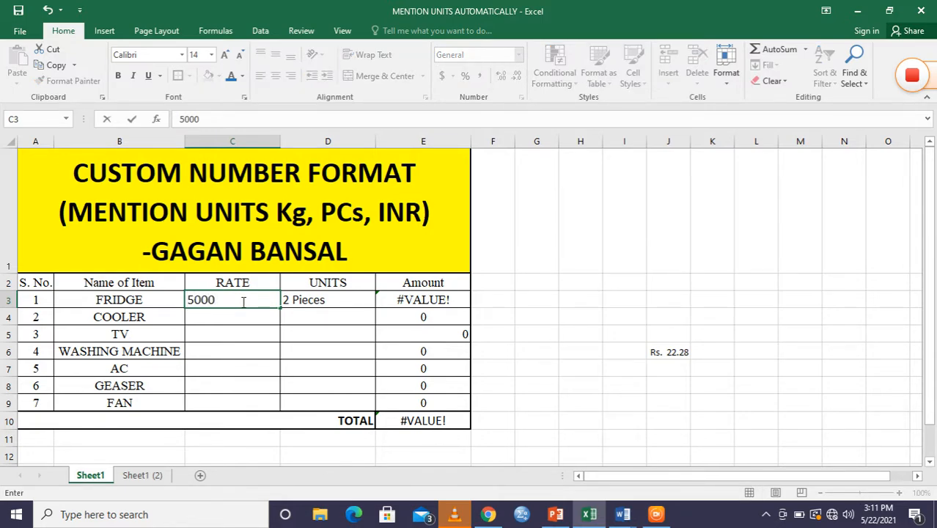
key(Return)
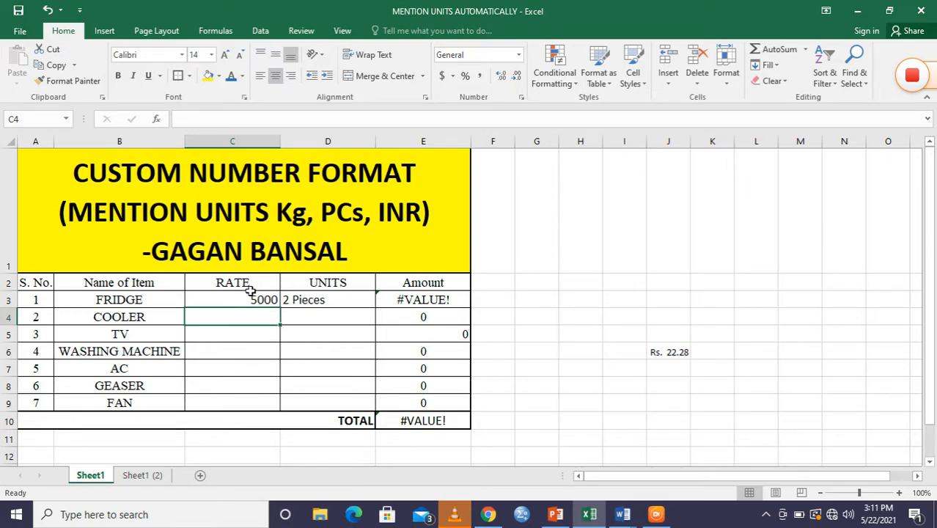
Remove the word "Pieces" from the fridge's units so the cell holds only the number 2.
click(316, 302)
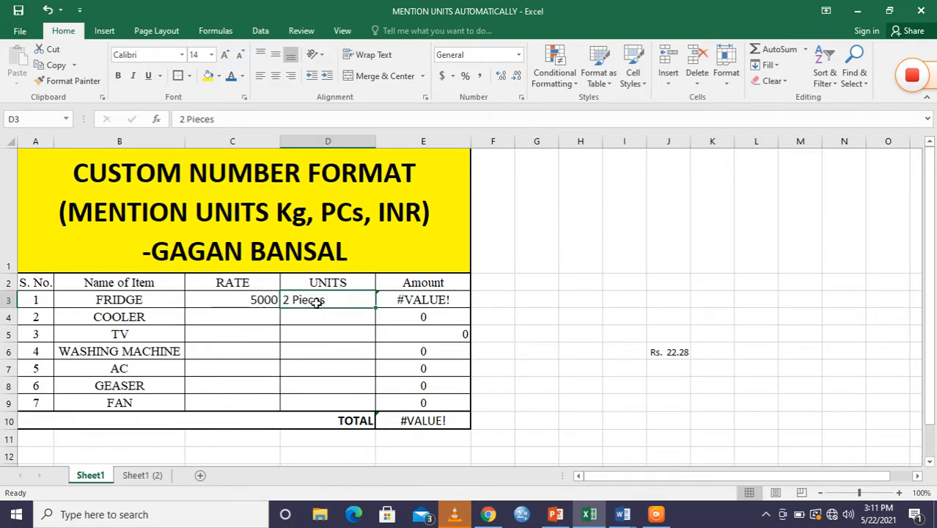
key(F2)
key(BackSpace)
key(BackSpace)
key(BackSpace)
key(BackSpace)
key(BackSpace)
key(BackSpace)
key(BackSpace)
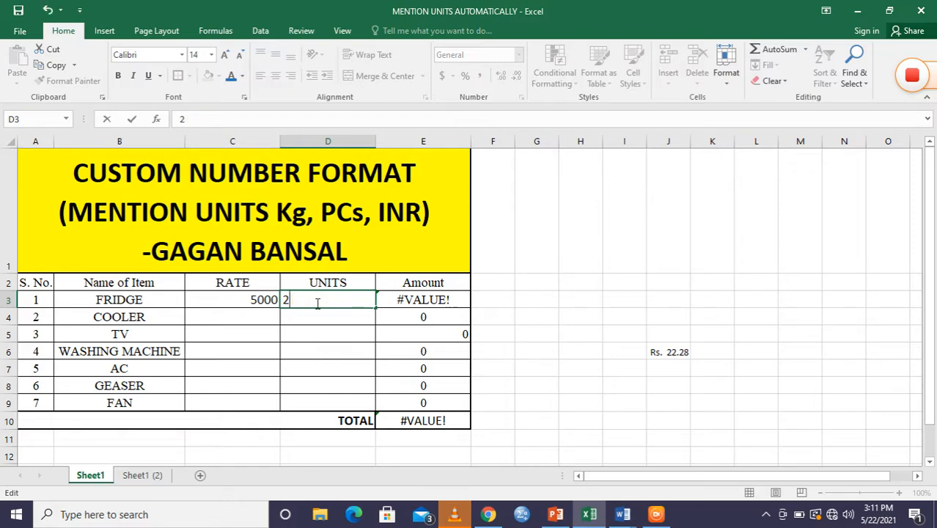
text(2)
key(Return)
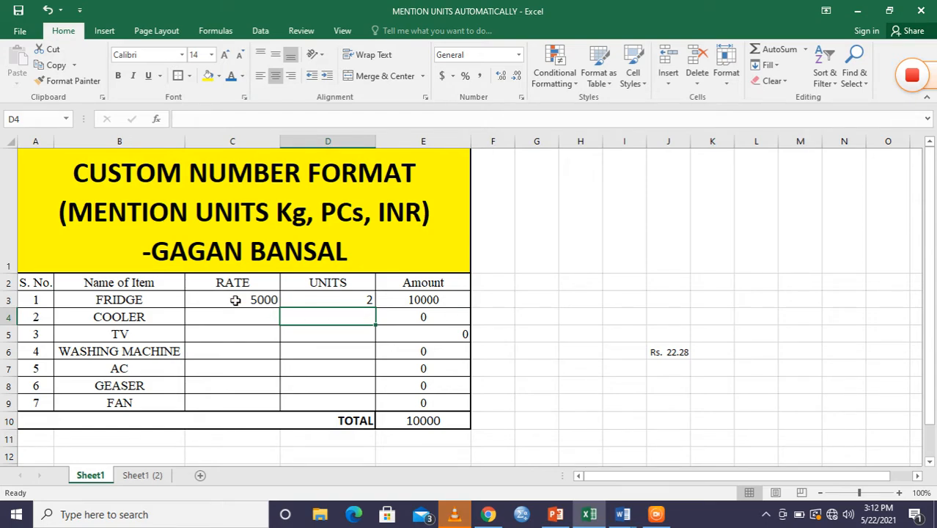
mouse_move(220, 302)
mouse_down()
mouse_move(316, 307)
mouse_move(309, 299)
mouse_move(214, 300)
mouse_up()
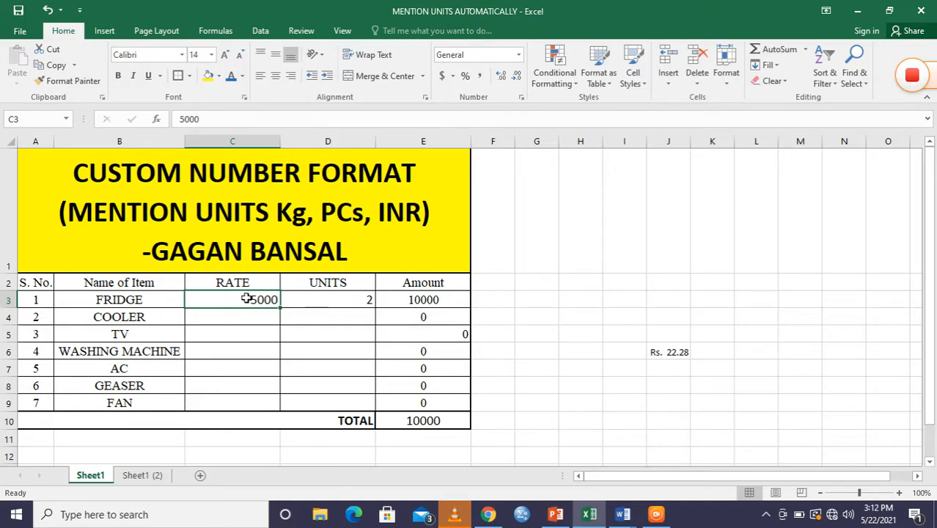
right_click(244, 299)
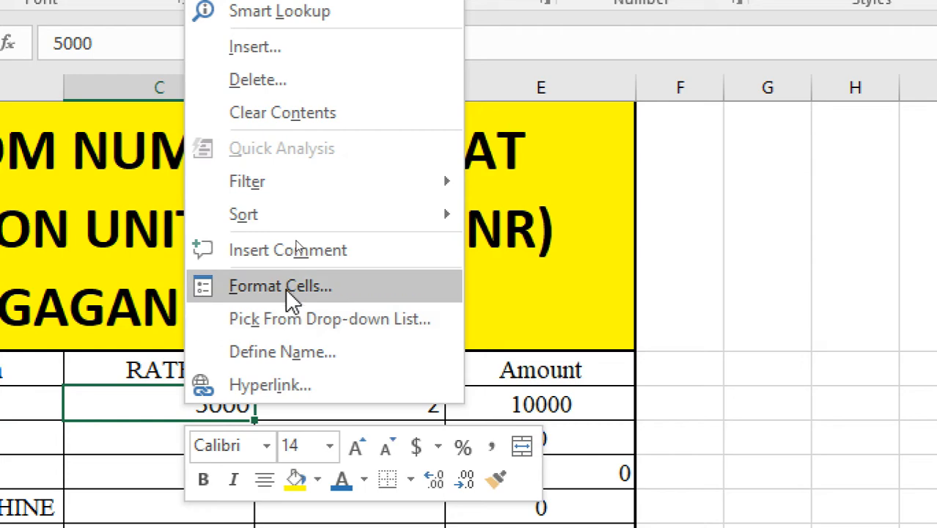
click(285, 282)
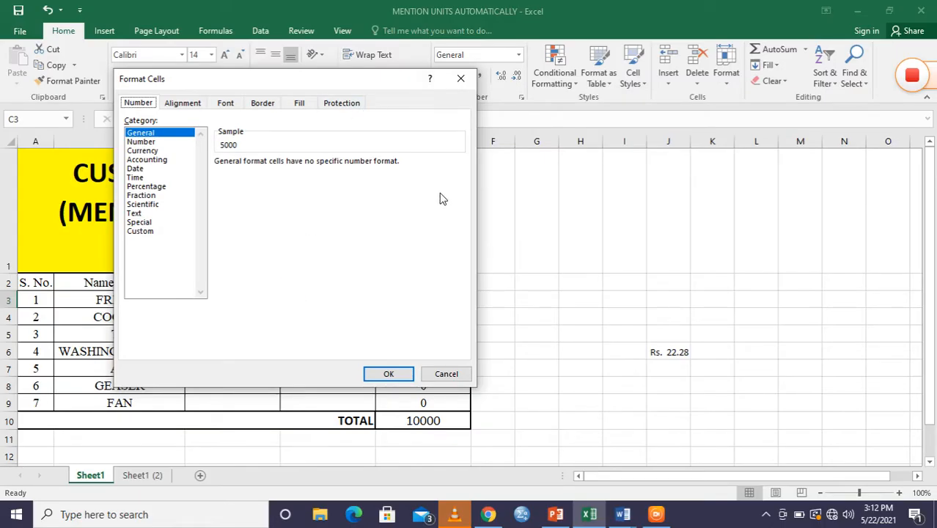
click(461, 80)
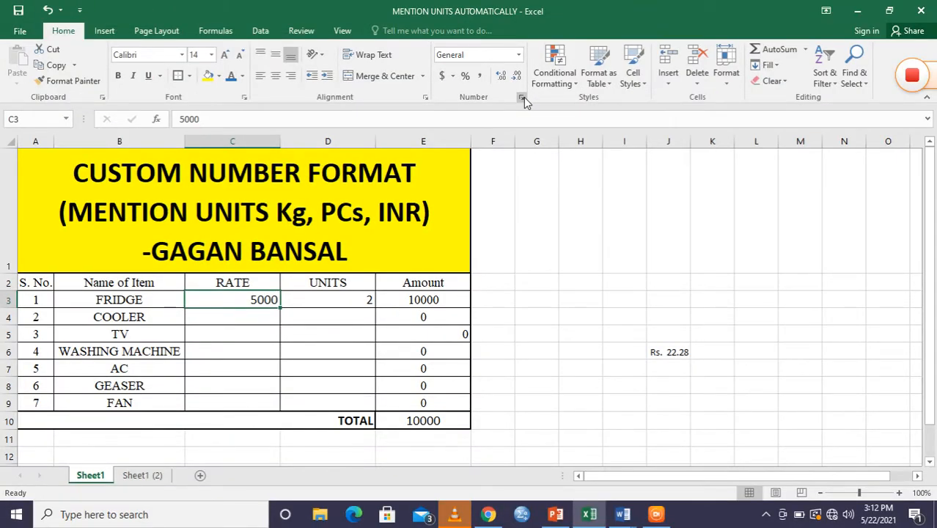
Apply the custom number format "Rs" # to the fridge's rate cell.
click(521, 101)
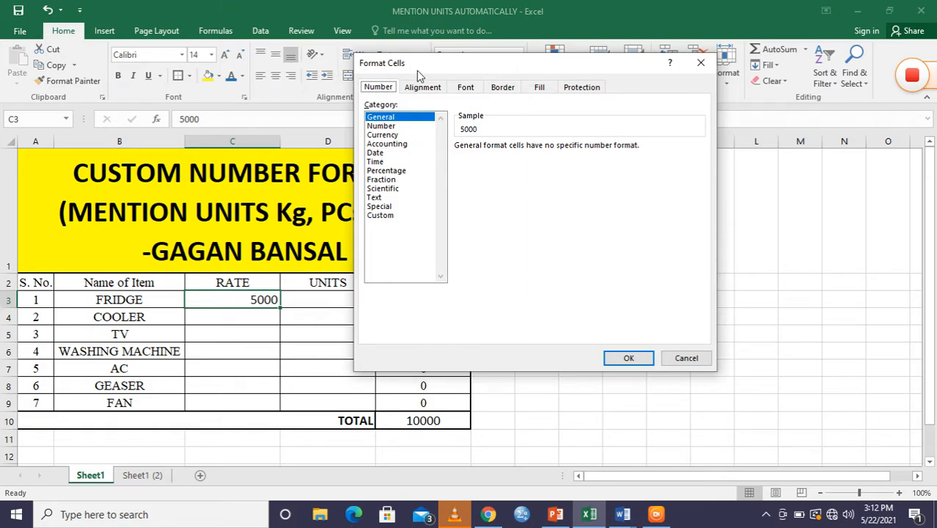
click(388, 216)
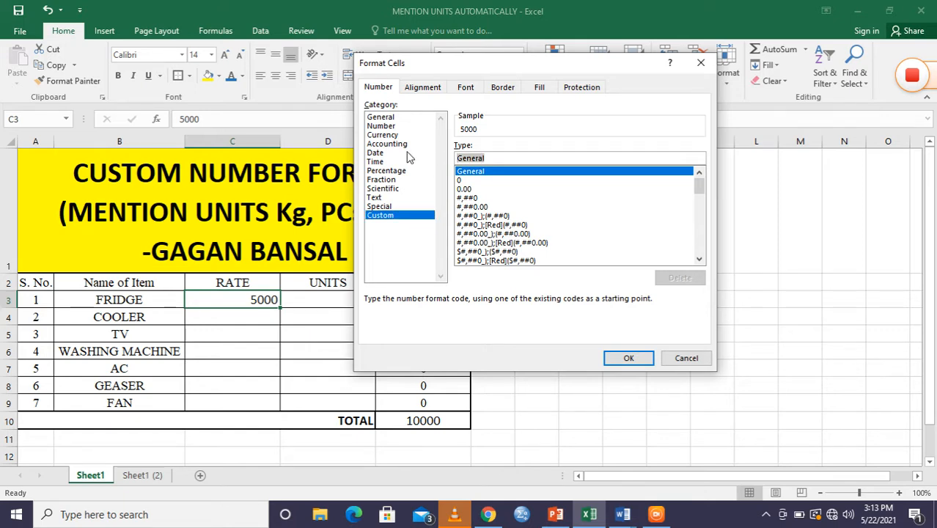
key(BackSpace)
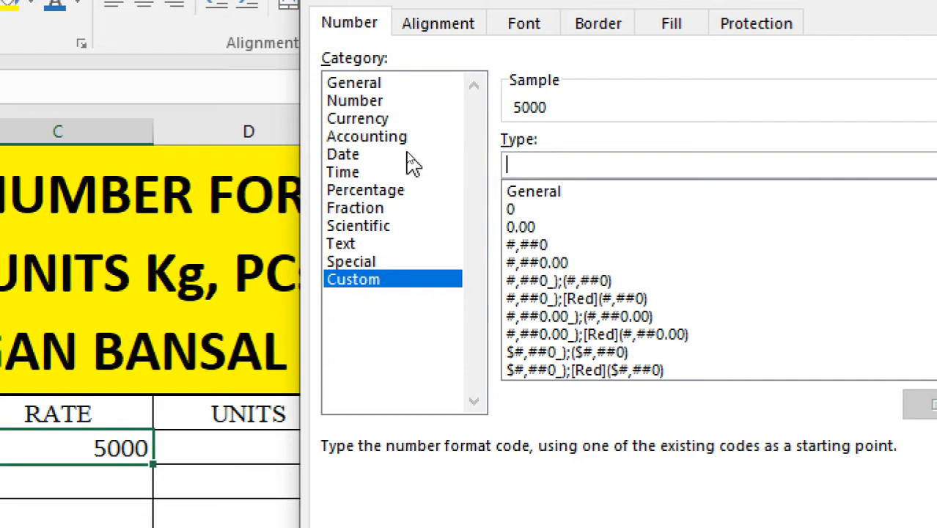
text(#)
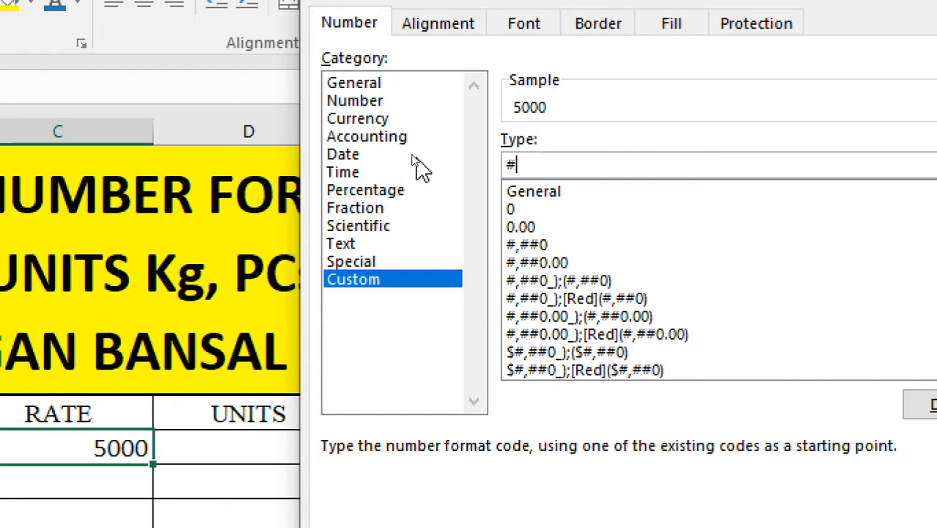
key(BackSpace)
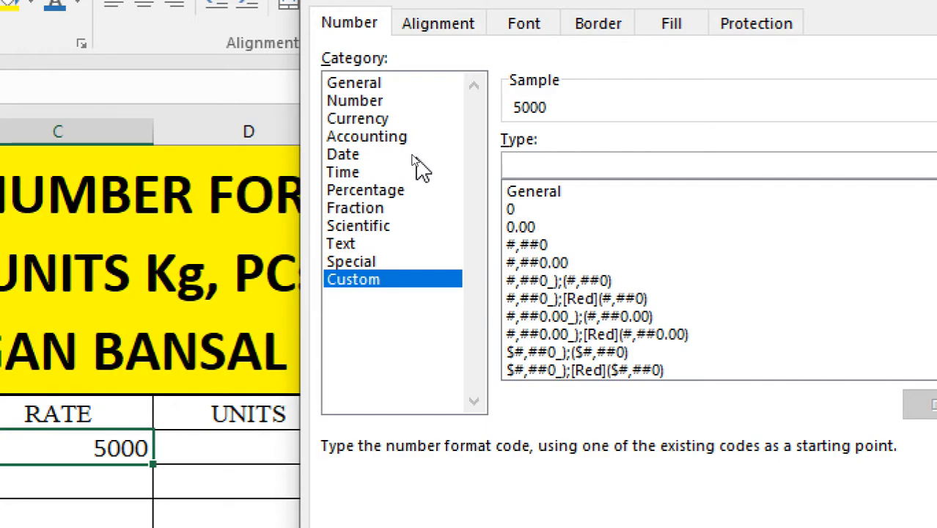
text(")
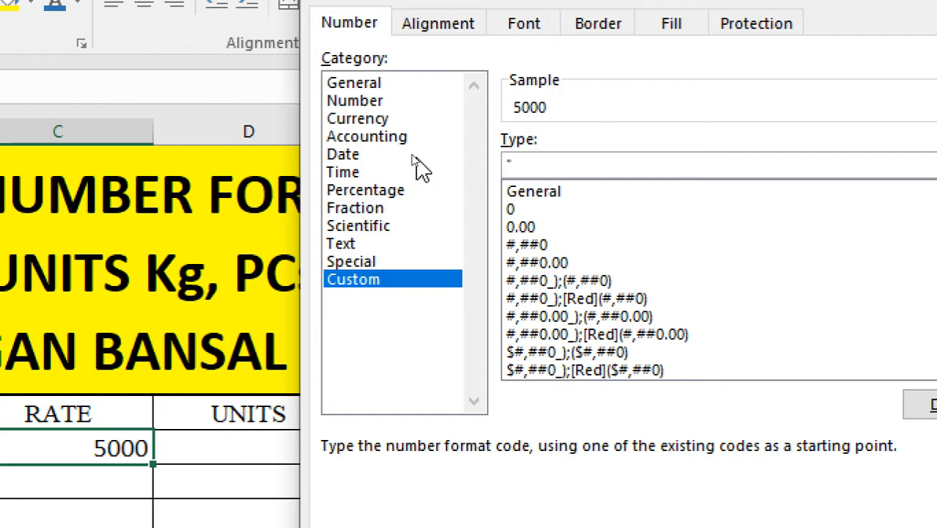
text(Rs")
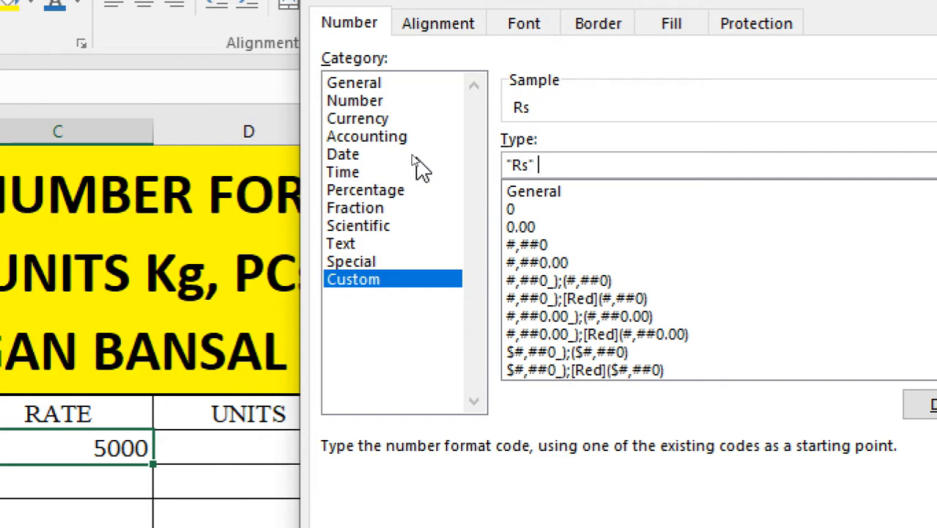
text( #)
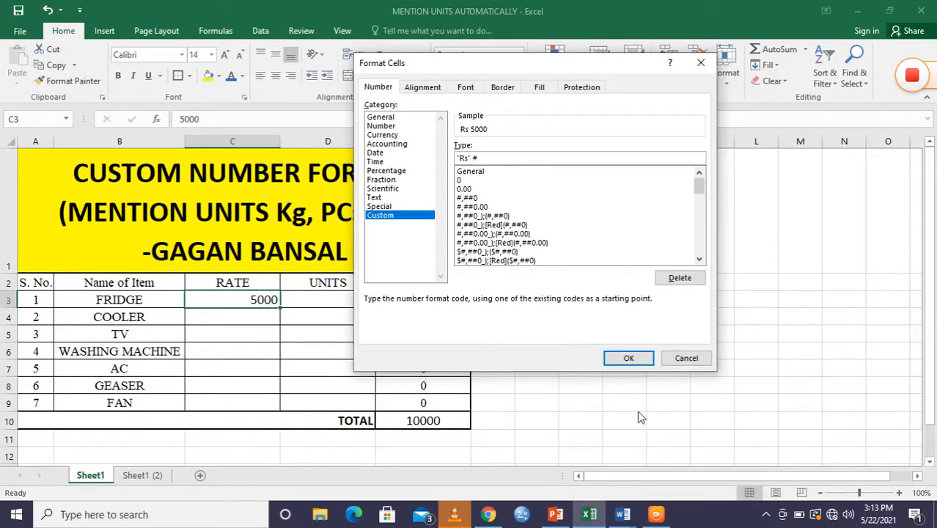
click(628, 359)
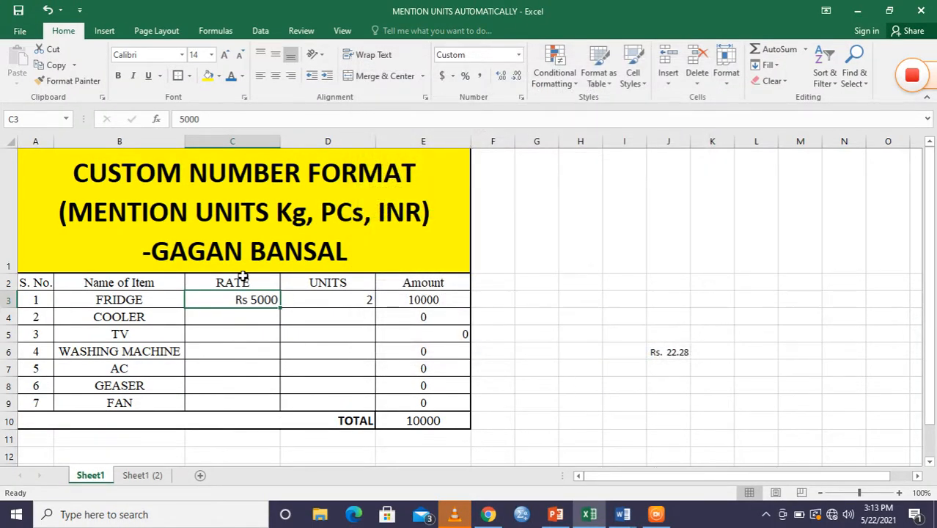
Enter 4000 as the cooler's rate and change the fridge's rate to 3000.
click(254, 317)
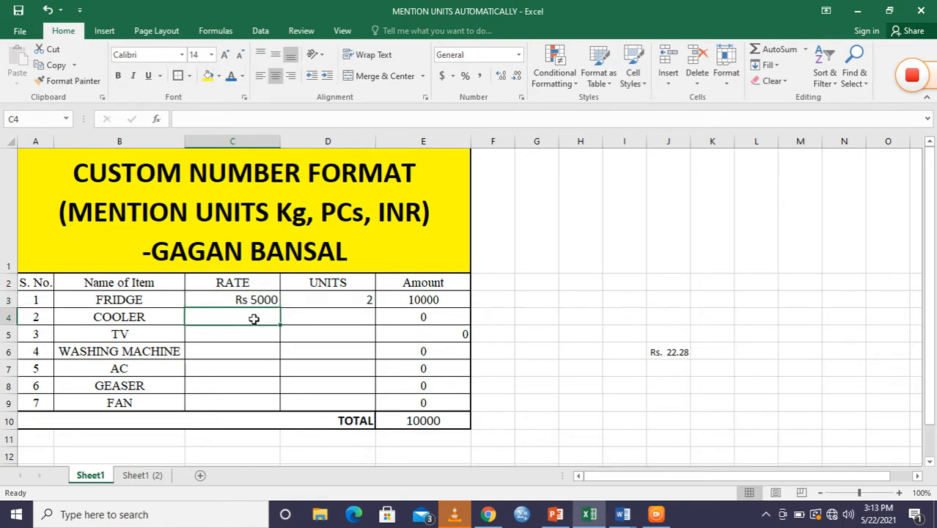
text(4000)
key(Return)
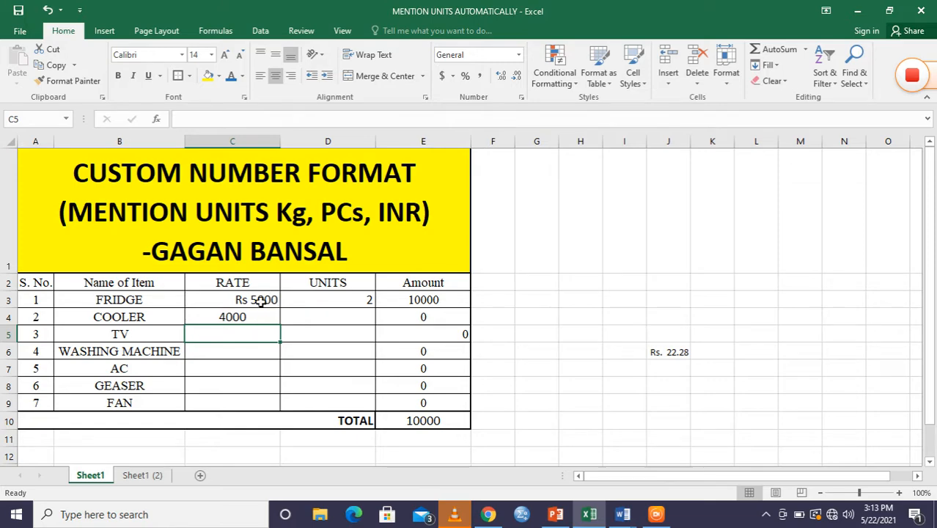
click(258, 305)
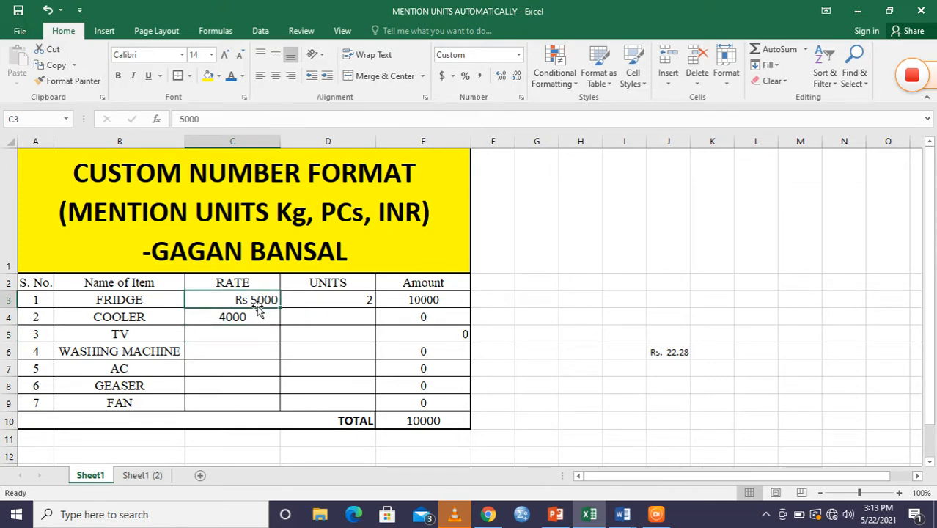
text(3000)
key(Return)
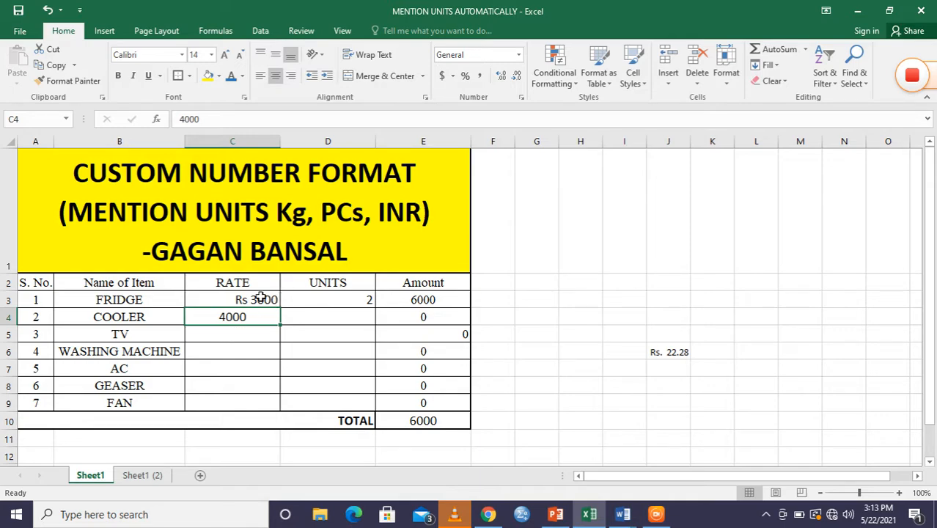
Copy the formatting of the fridge's rate cell onto the rate cells from the cooler down to the fan.
click(261, 298)
key(ctrl+c)
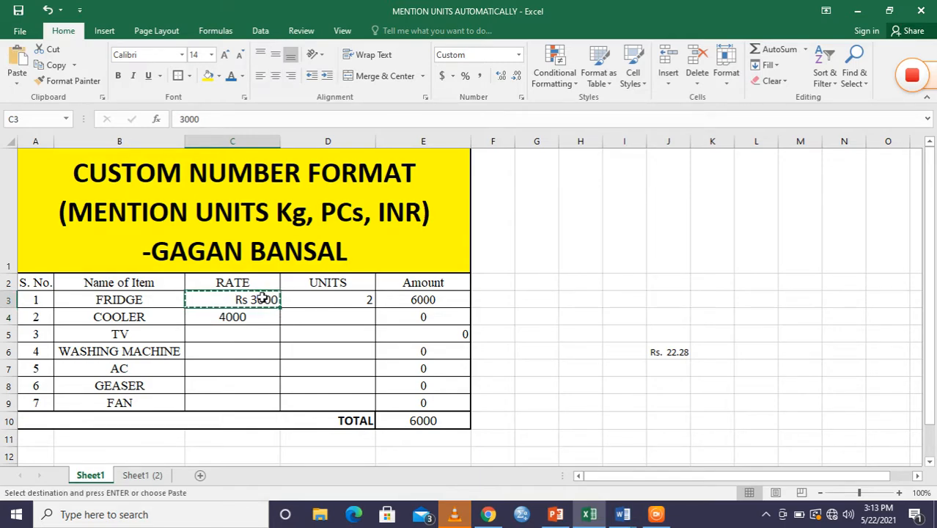
click(67, 81)
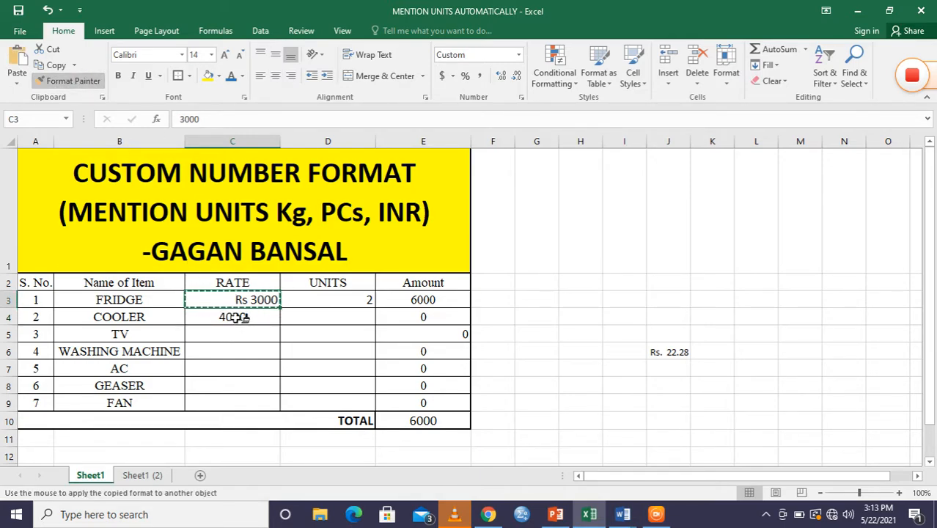
drag(239, 316, 245, 394)
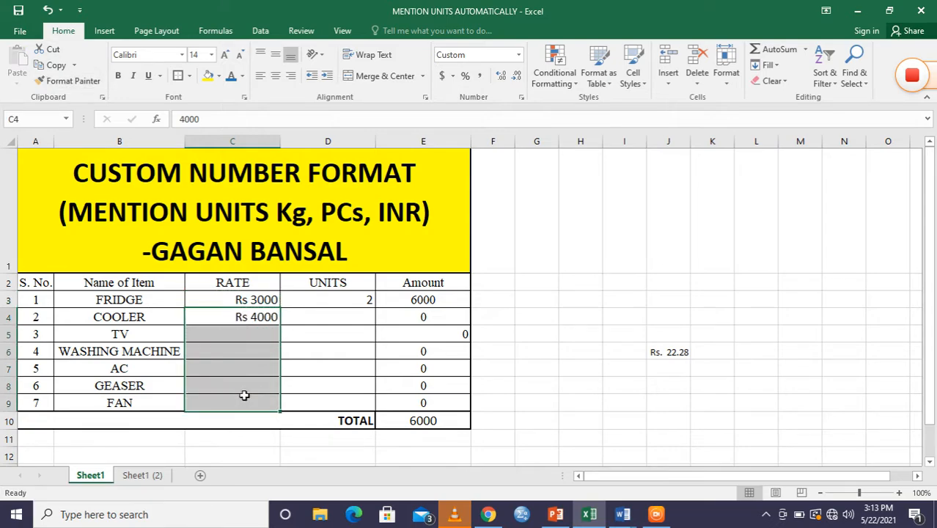
Enter the rates 5000 for the TV and 3888 for the washing machine.
click(243, 335)
text(5000)
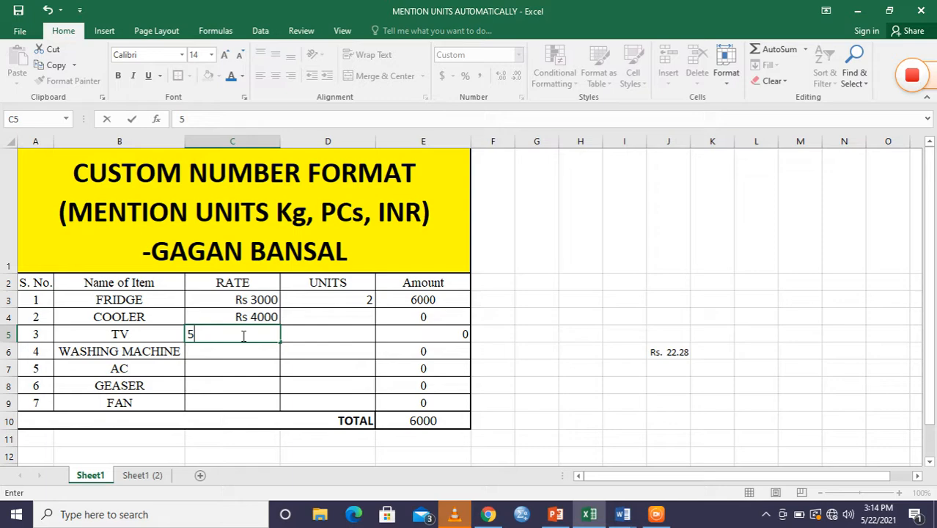
key(Return)
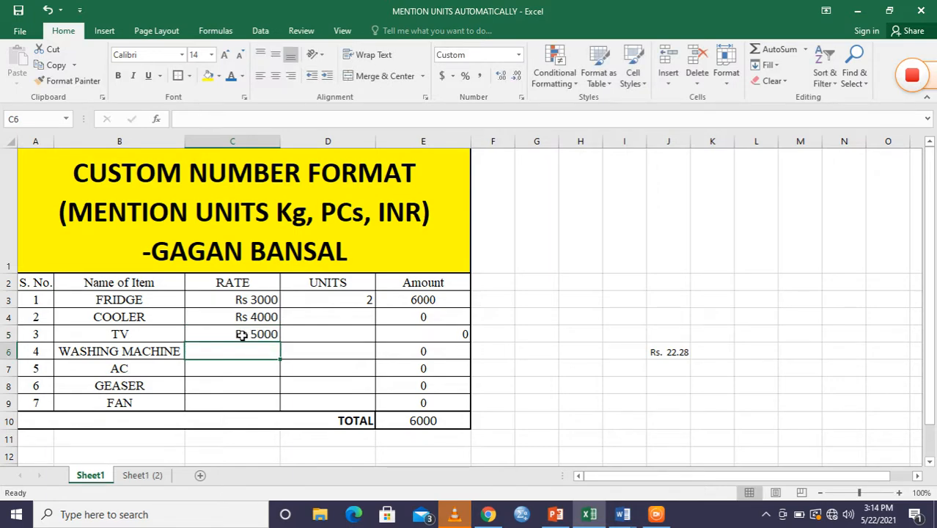
text(2)
key(Return)
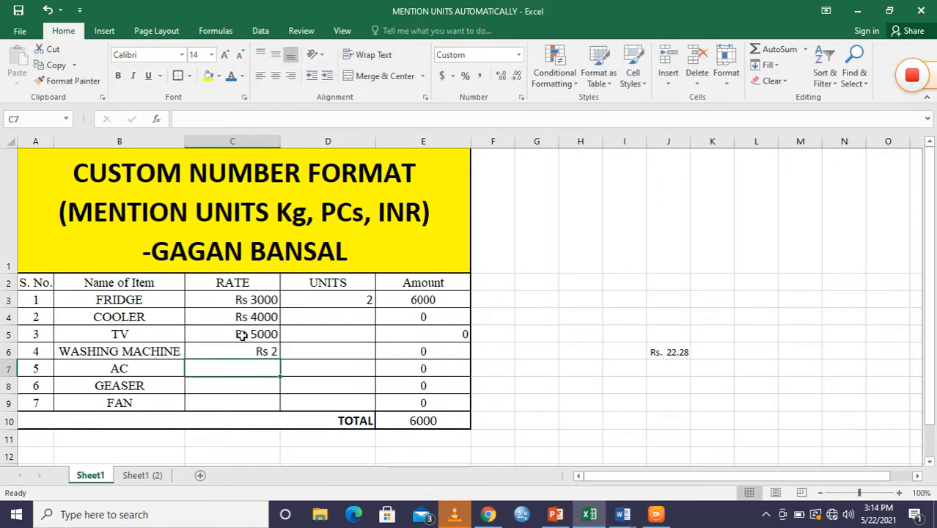
key(Up)
text(3888)
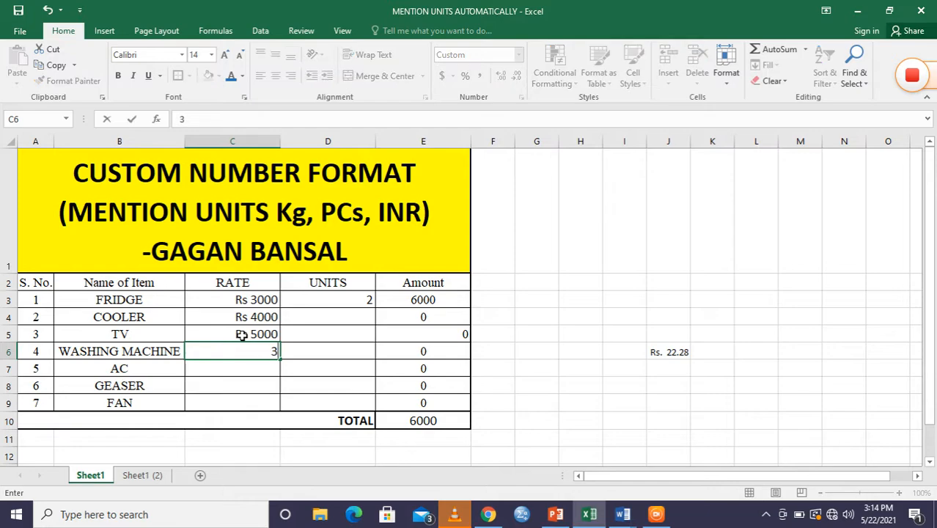
key(Return)
Enter the rates 49999 for the AC, 5888 for the geaser and 2345 for the fan.
text(49999)
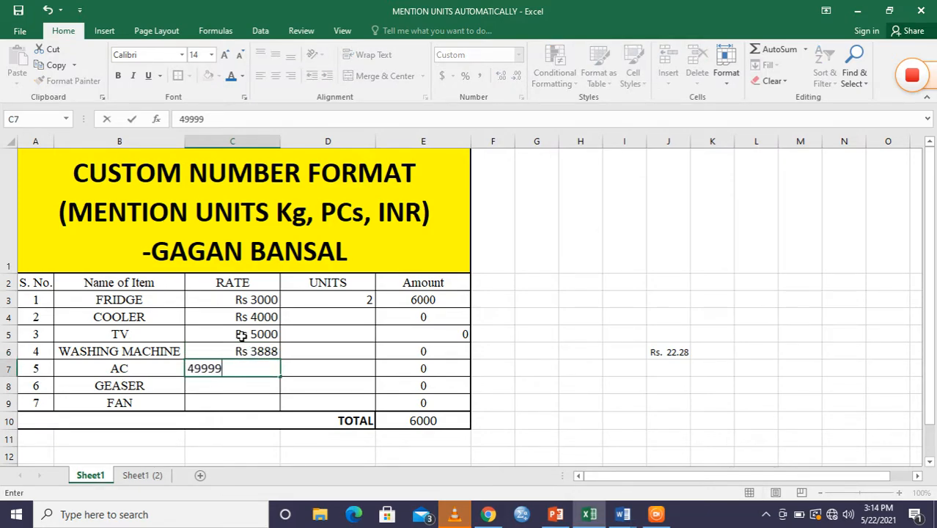
key(Return)
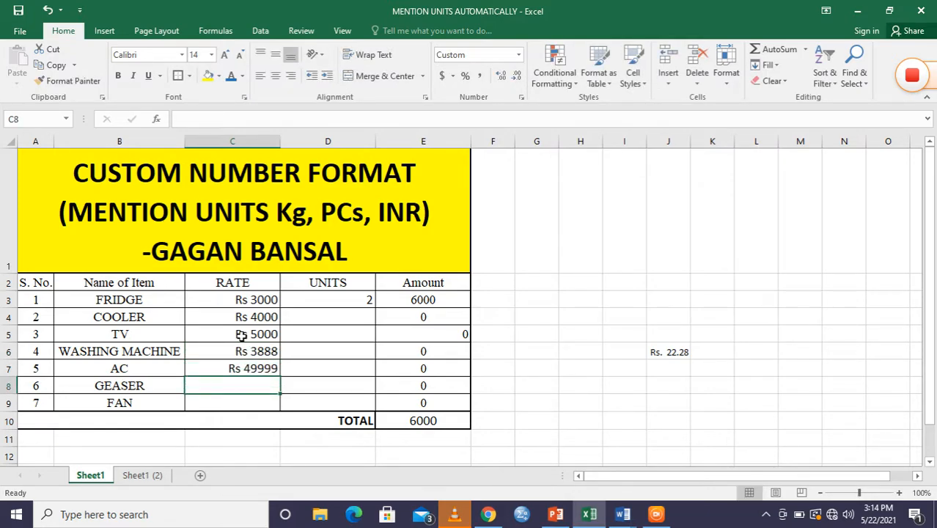
text(5888)
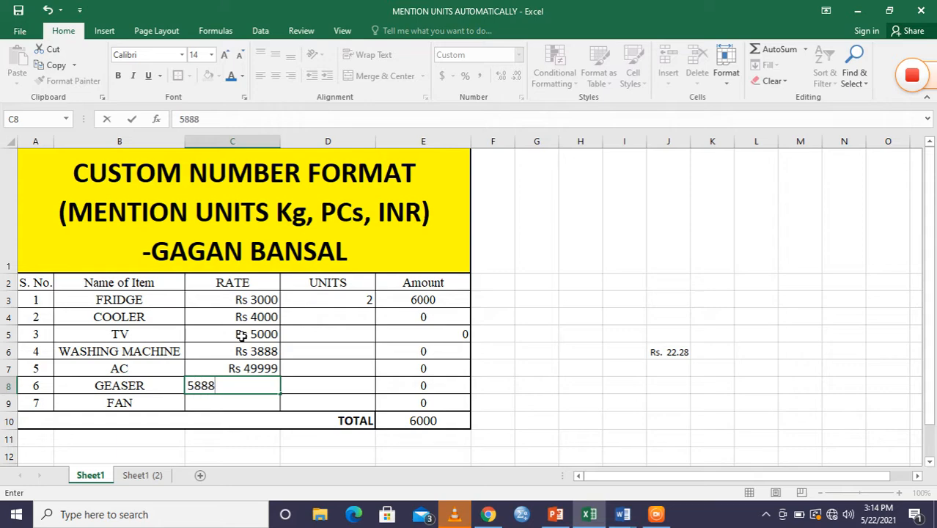
key(Return)
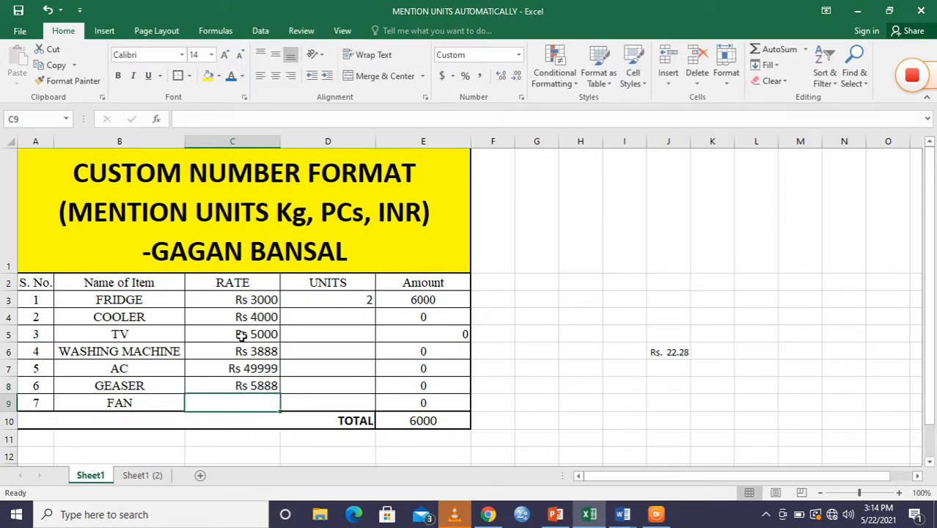
text(2345)
key(Return)
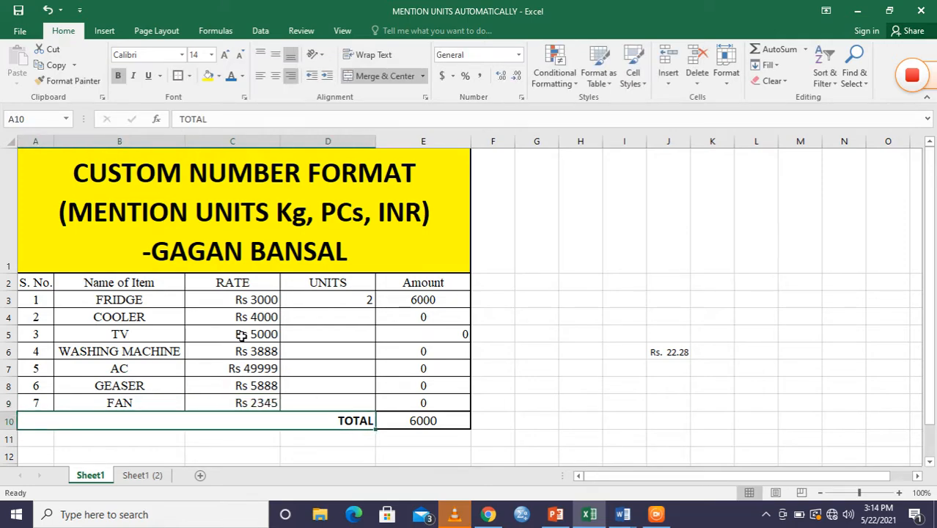
Apply the custom number format # "Pieces" to the fridge's units cell.
click(339, 306)
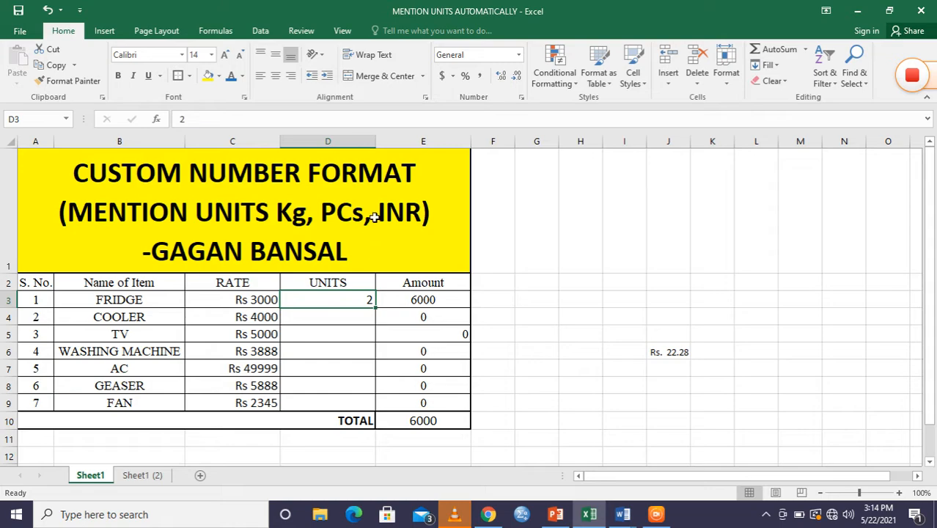
click(522, 97)
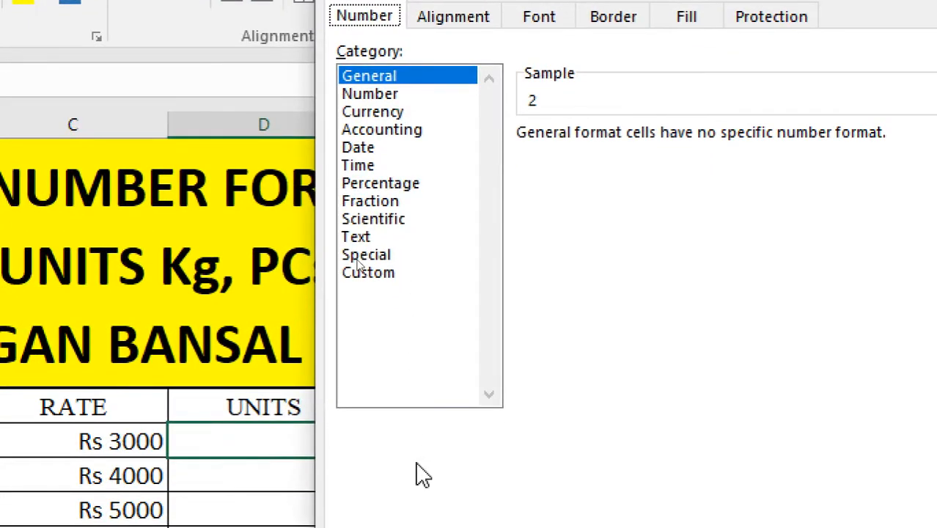
click(368, 279)
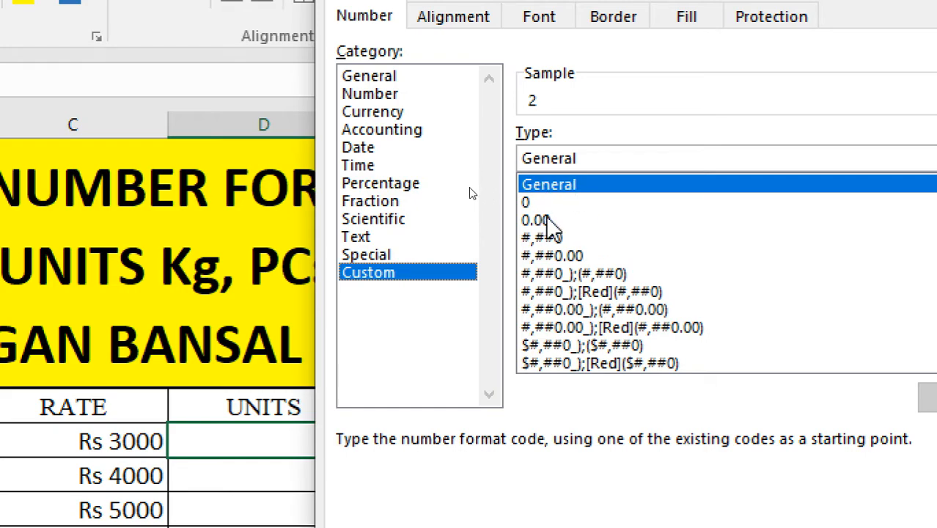
double_click(579, 160)
click(579, 160)
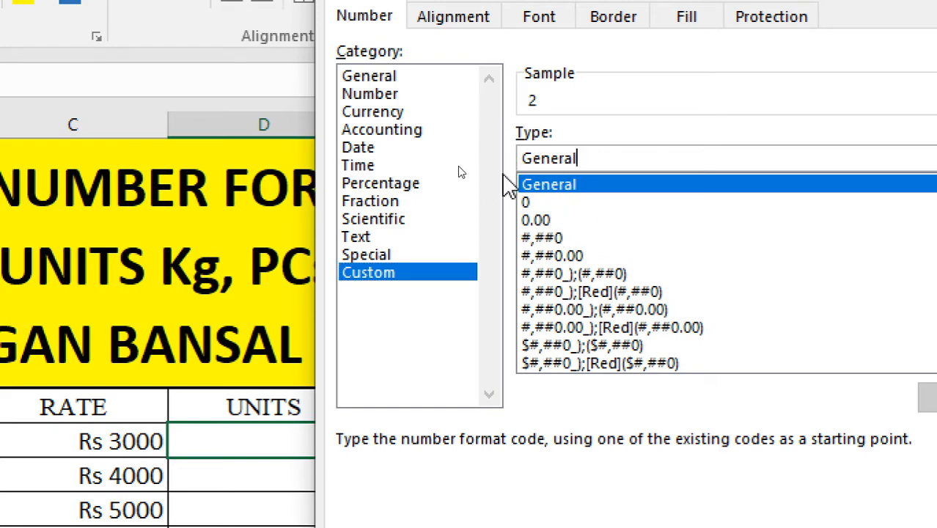
key(BackSpace)
key(BackSpace)
key(BackSpace)
key(BackSpace)
key(BackSpace)
key(BackSpace)
key(BackSpace)
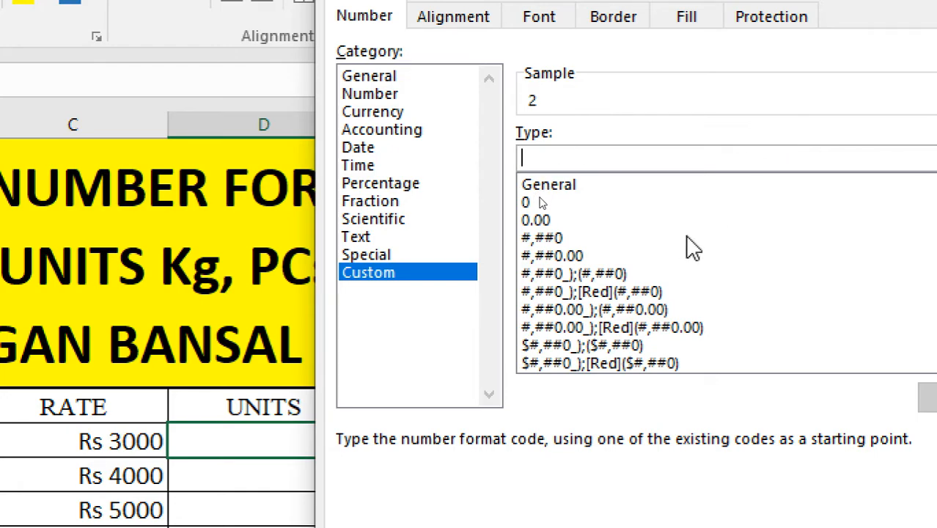
text(#)
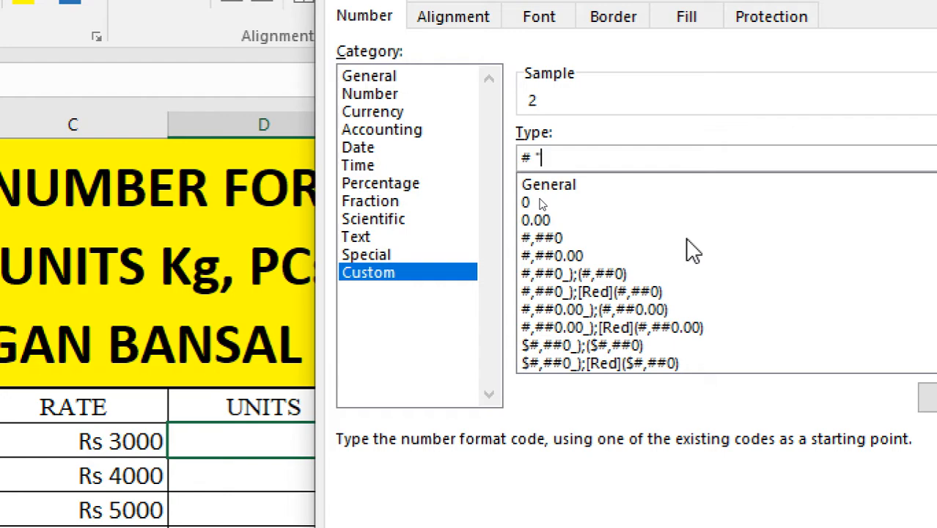
text(Pieces")
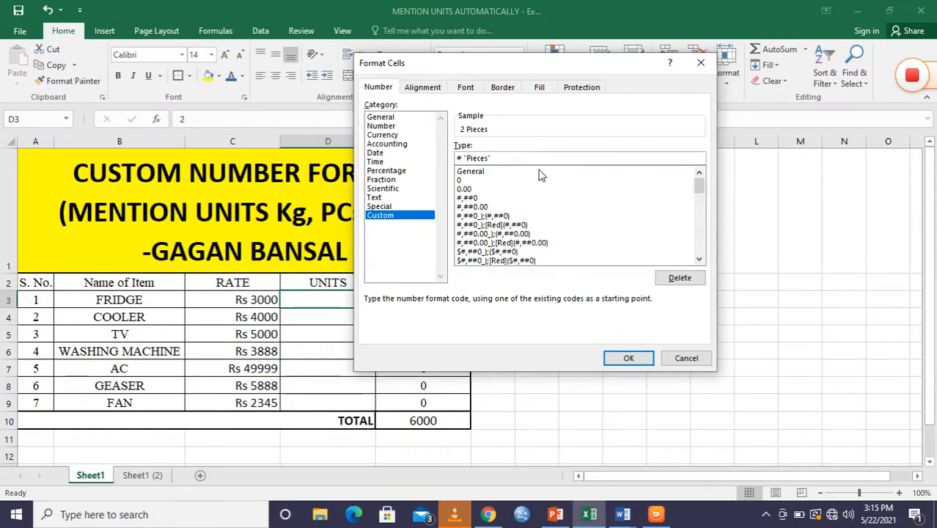
click(628, 357)
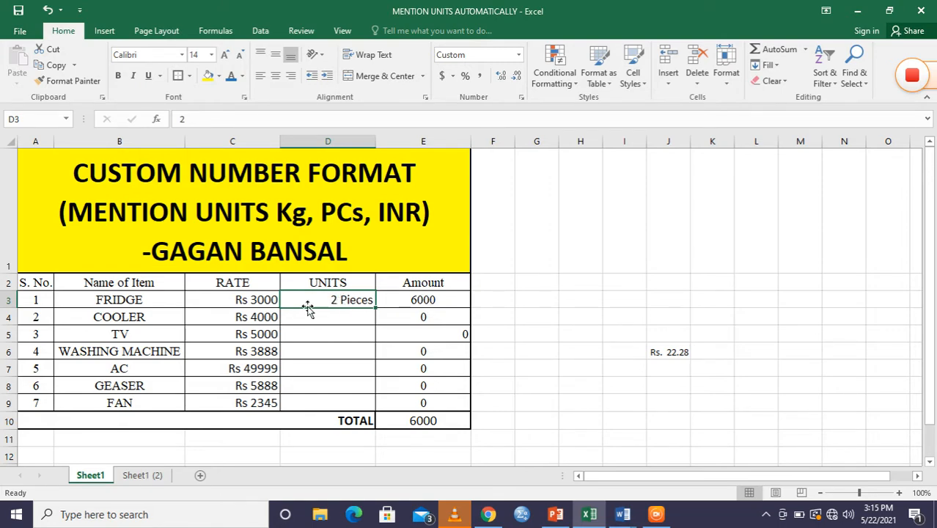
Copy the formatting of the fridge's rate cell onto the amount cells from the fridge down to the fan.
click(250, 300)
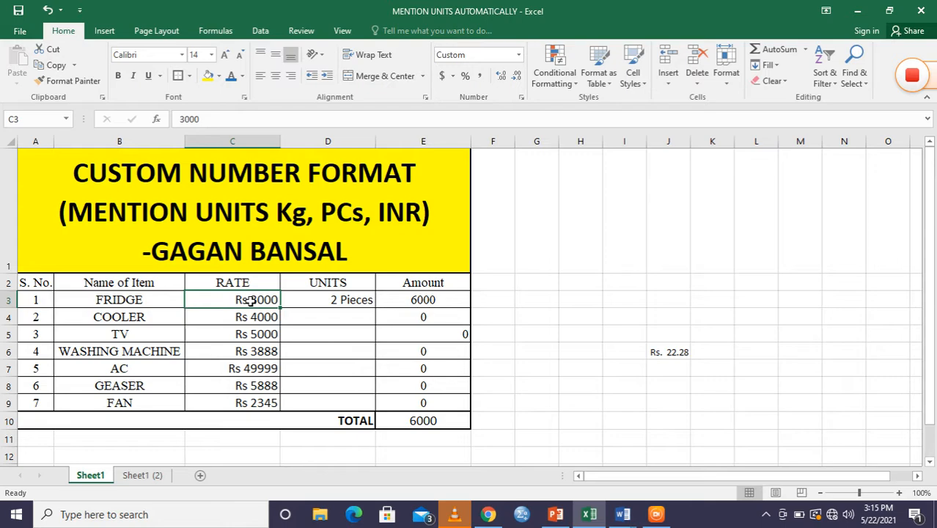
key(ctrl+c)
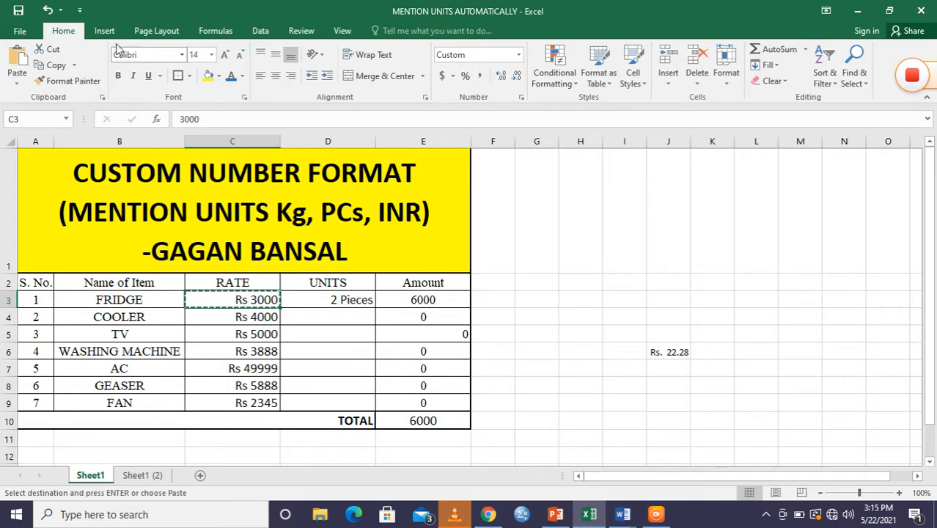
click(73, 80)
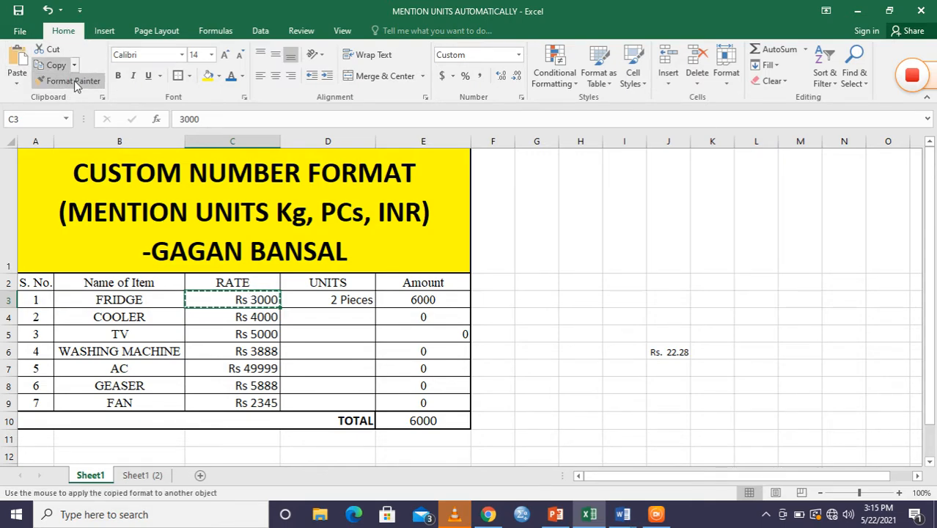
drag(424, 299, 423, 401)
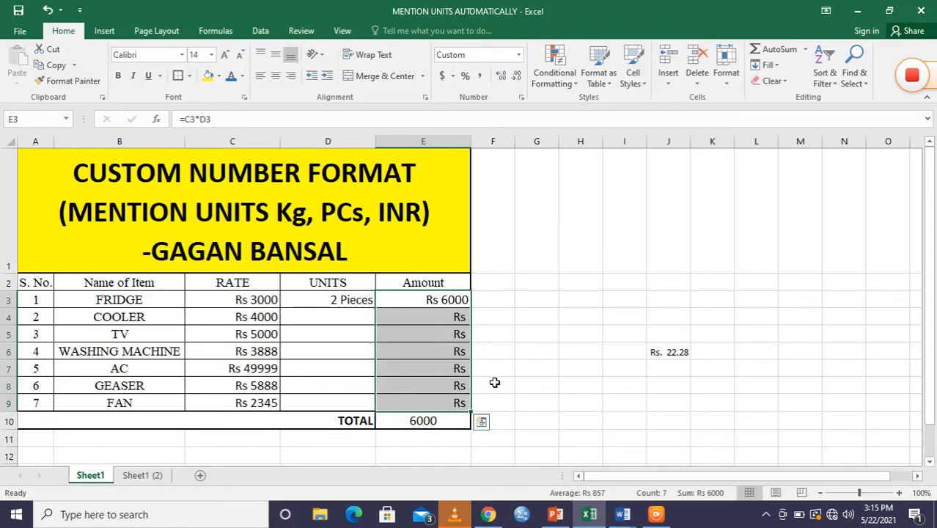
Enter 3 units for the cooler and 4 units for the TV.
click(321, 323)
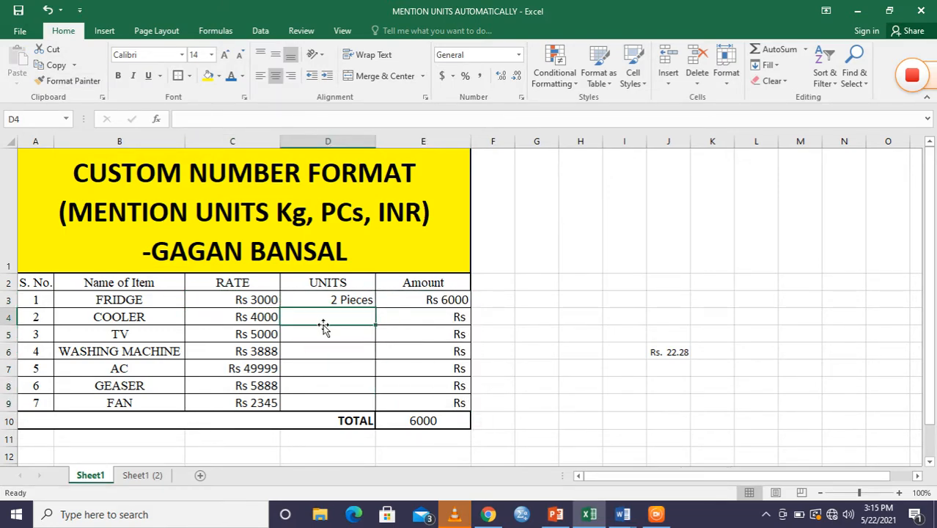
text(3)
key(Return)
text(4)
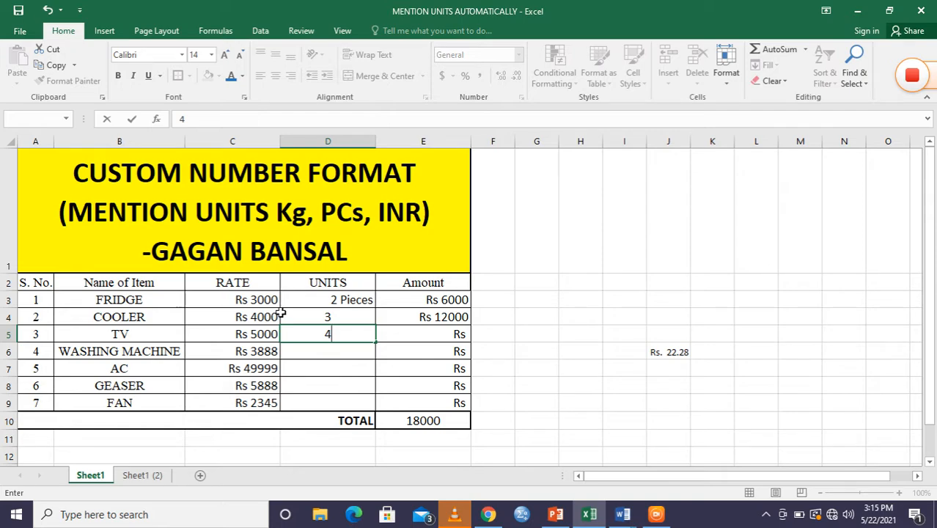
key(Return)
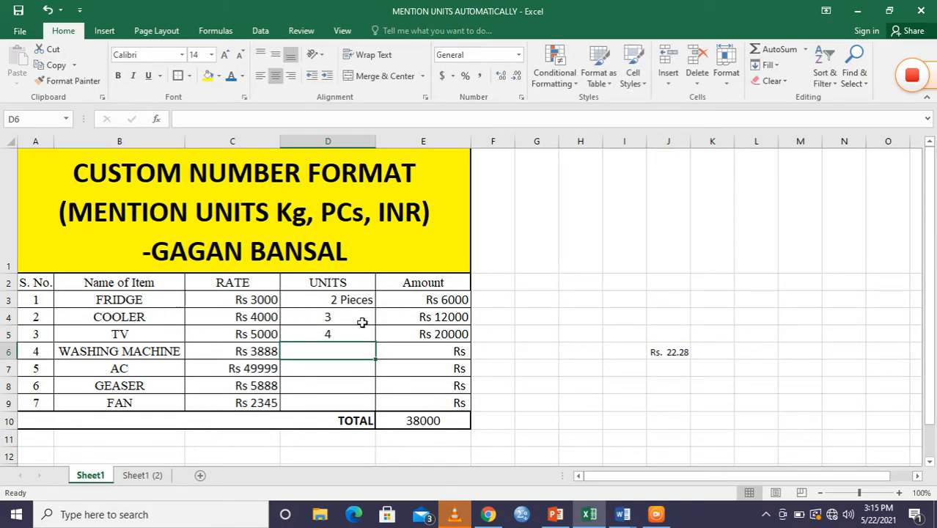
Copy the "Pieces" formatting of the fridge's units cell onto the units cells from the cooler down to the fan.
click(351, 302)
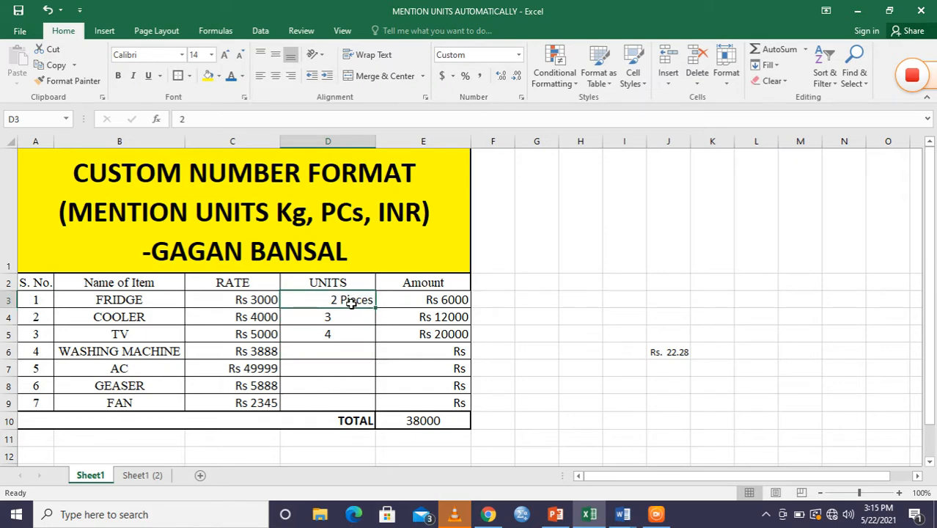
key(ctrl+c)
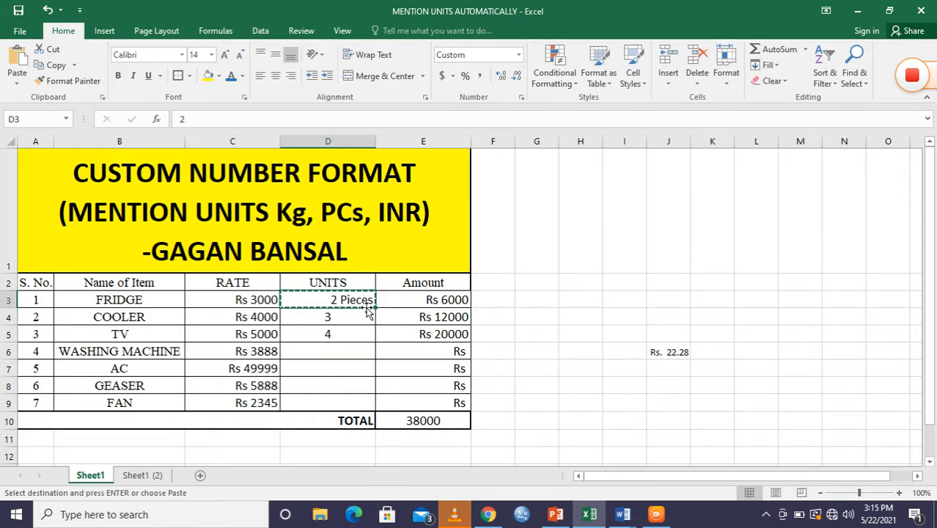
click(66, 81)
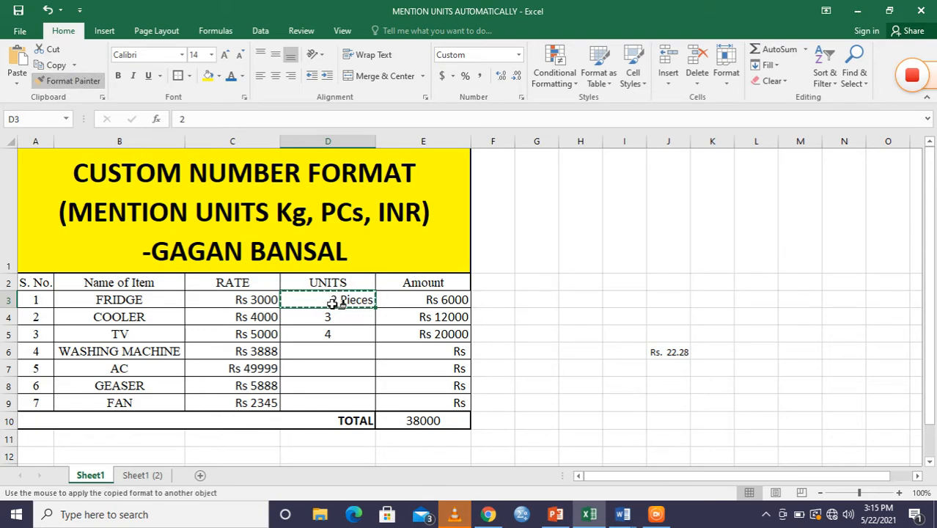
drag(333, 318, 336, 403)
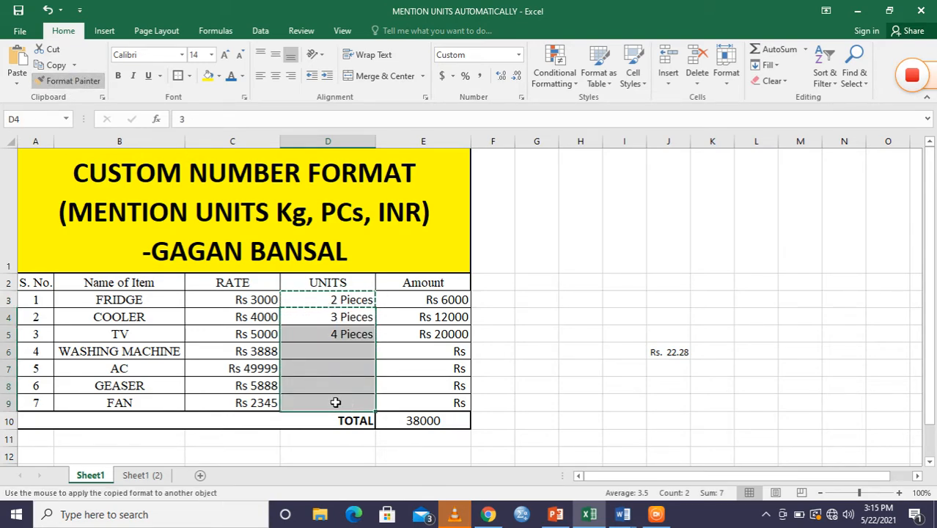
Enter the units 5 for the washing machine, 6 for the AC, 4 for the geaser and 3 for the fan.
click(331, 350)
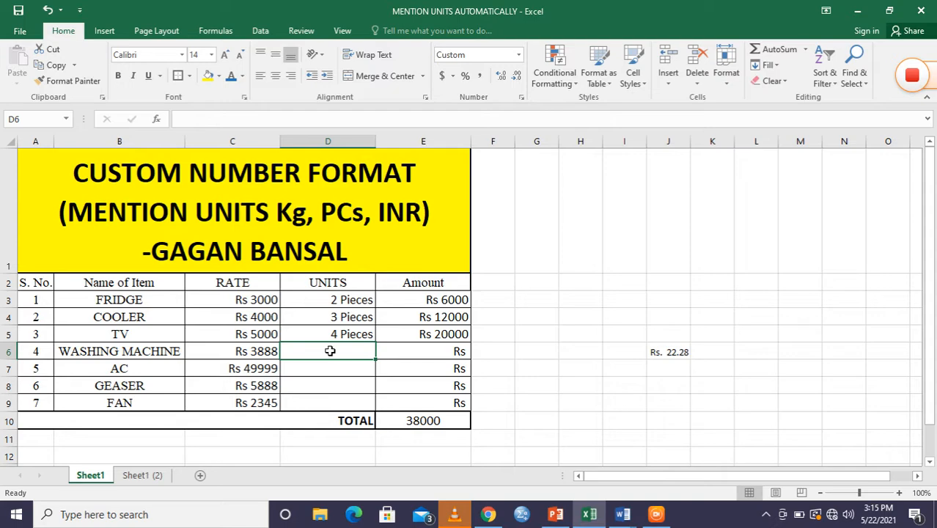
text(5)
key(Return)
text(6)
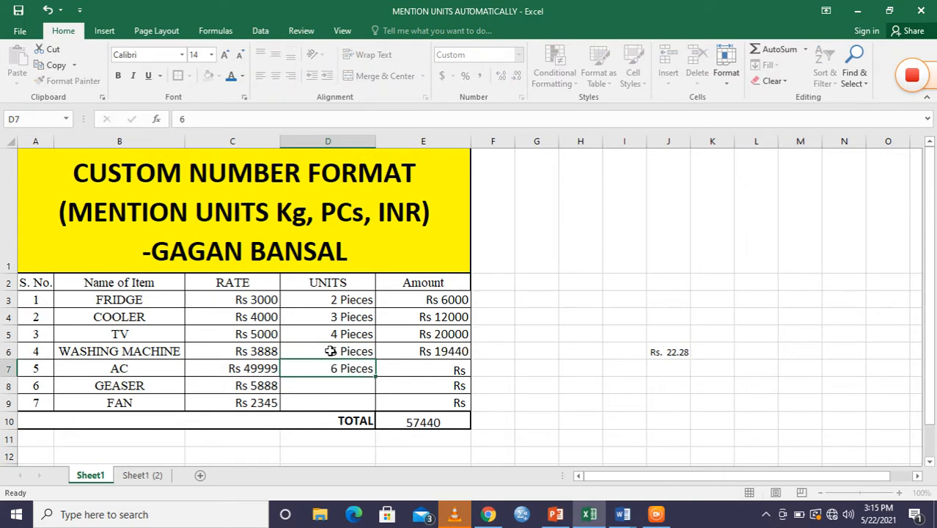
key(Return)
text(4)
key(Return)
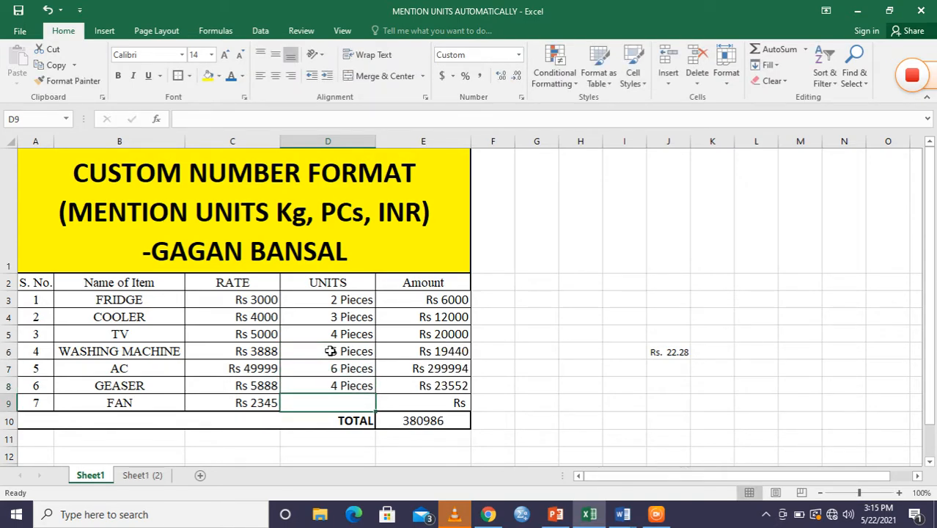
text(3)
key(Return)
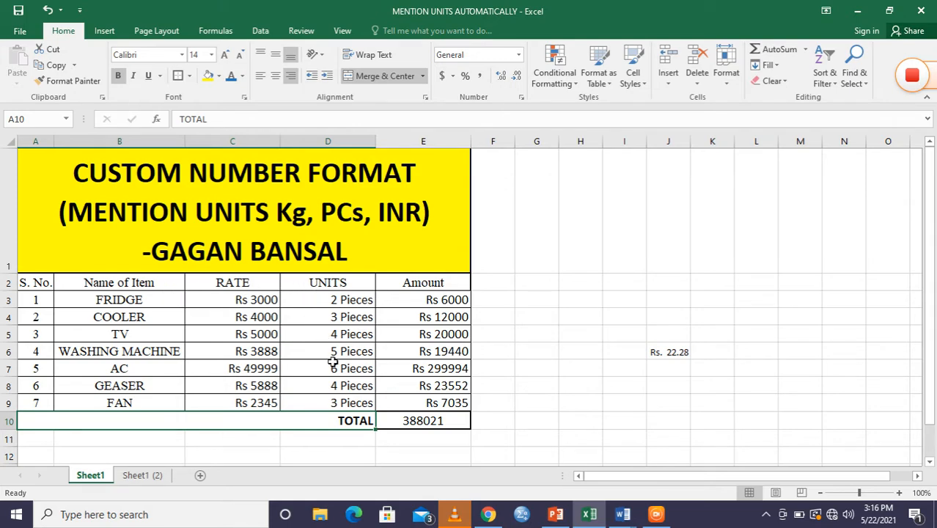
Change the units of the fridge and the TV to 1.
click(317, 300)
text(1)
key(Return)
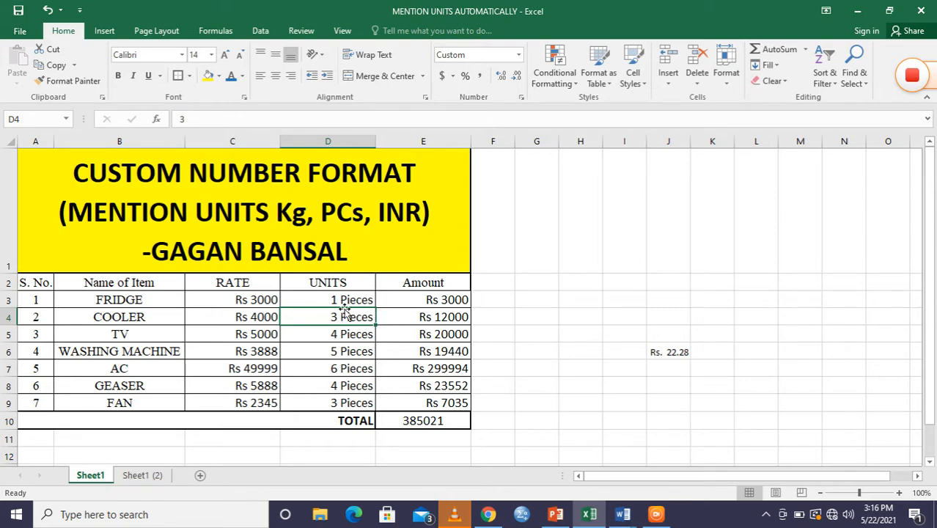
click(315, 332)
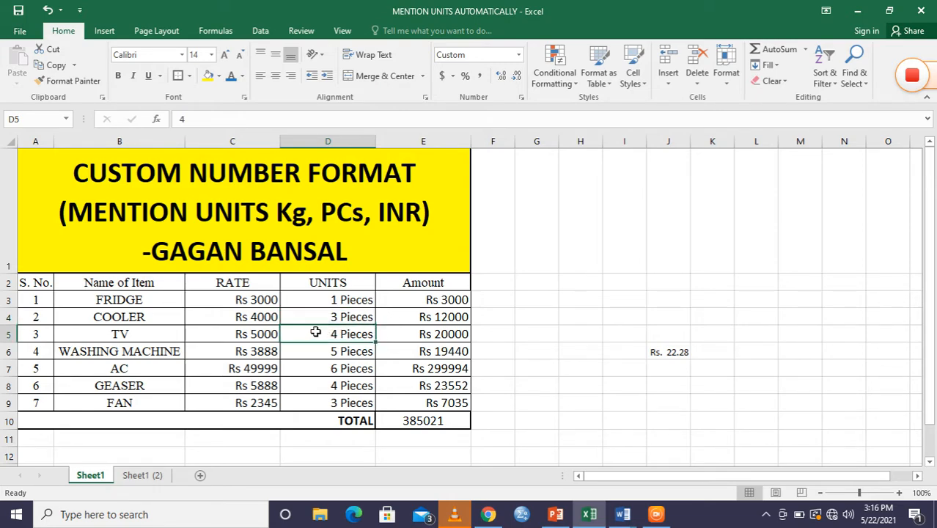
text(1)
key(Return)
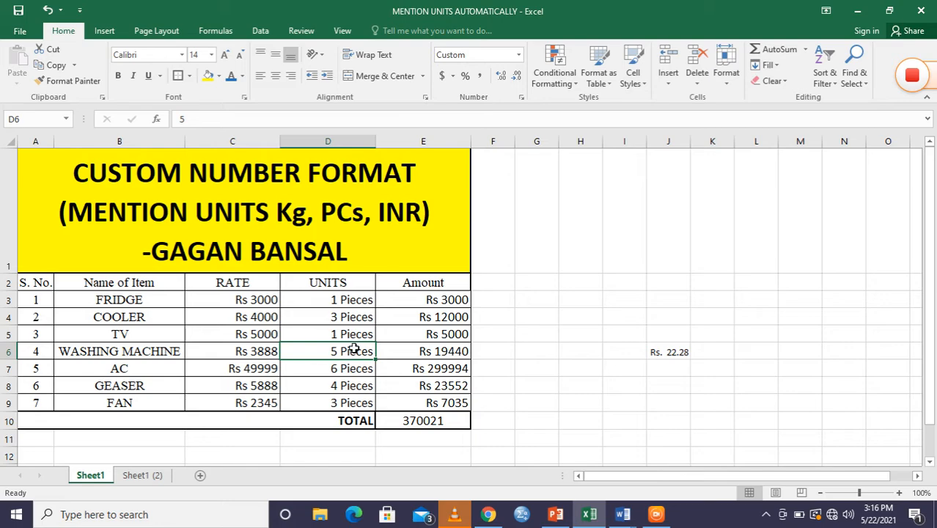
Apply the custom number format [=1] # "Piece"; # "Pieces" to the fridge's units cell.
click(339, 299)
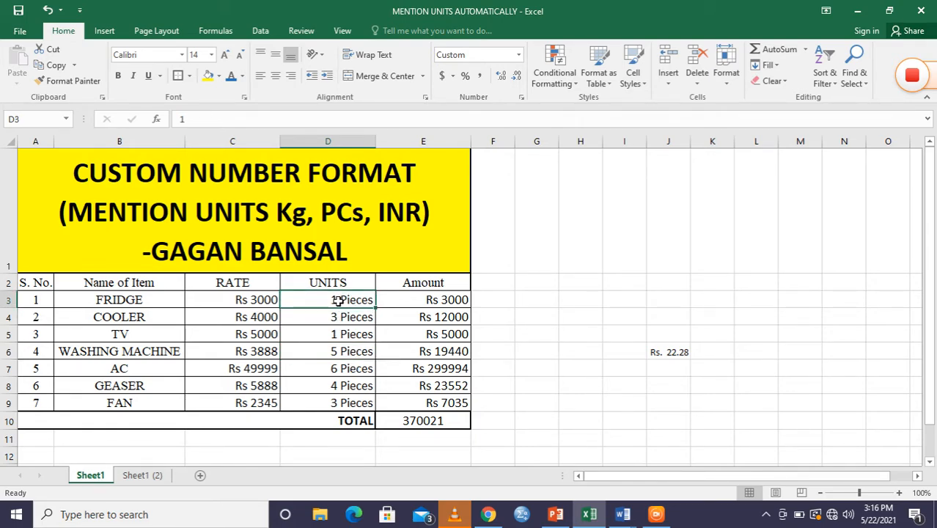
click(521, 97)
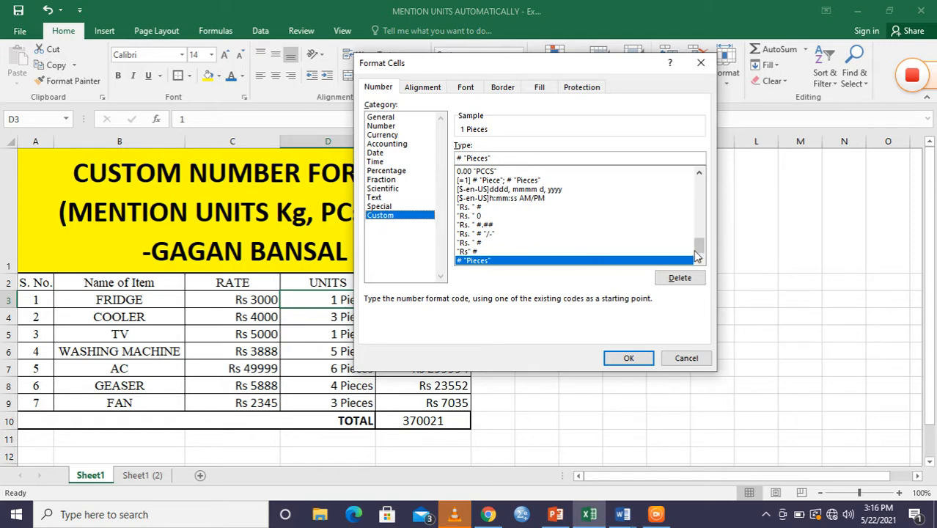
mouse_move(698, 252)
mouse_down()
mouse_move(698, 235)
mouse_move(697, 244)
mouse_up()
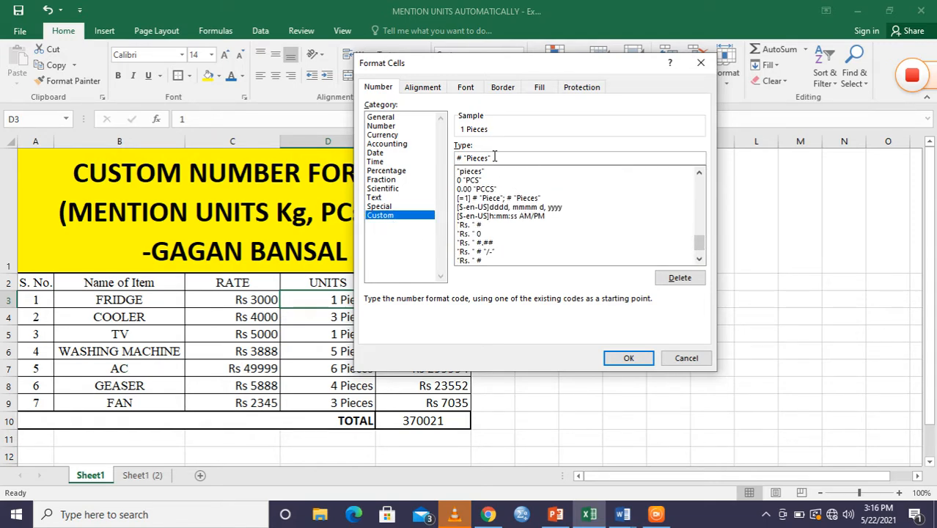
drag(495, 157, 432, 156)
key(BackSpace)
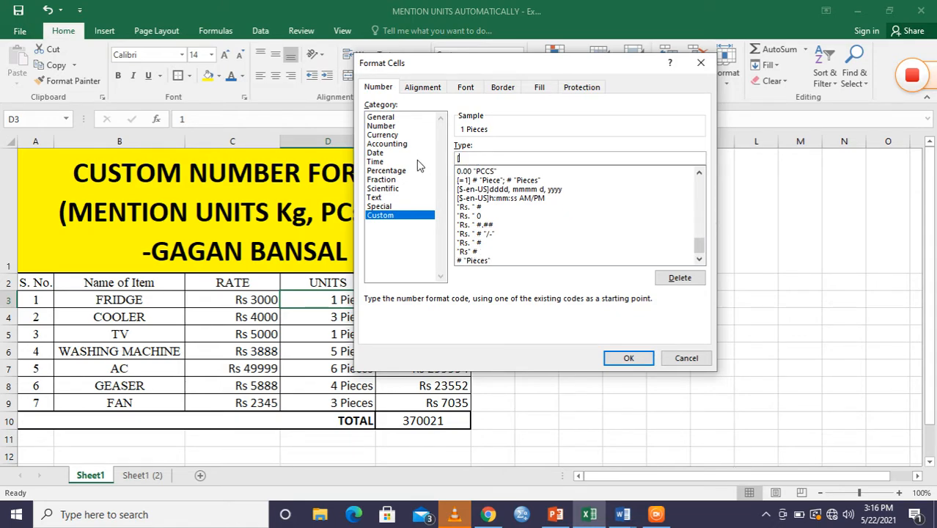
text([=1])
text(# "Piece")
text(;)
key(BackSpace)
text(; # "P)
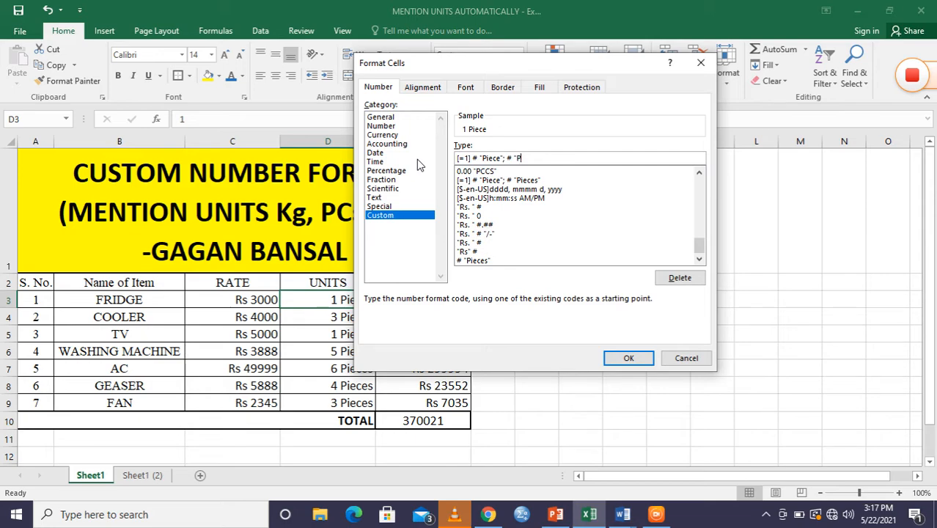
text(ieces")
click(645, 359)
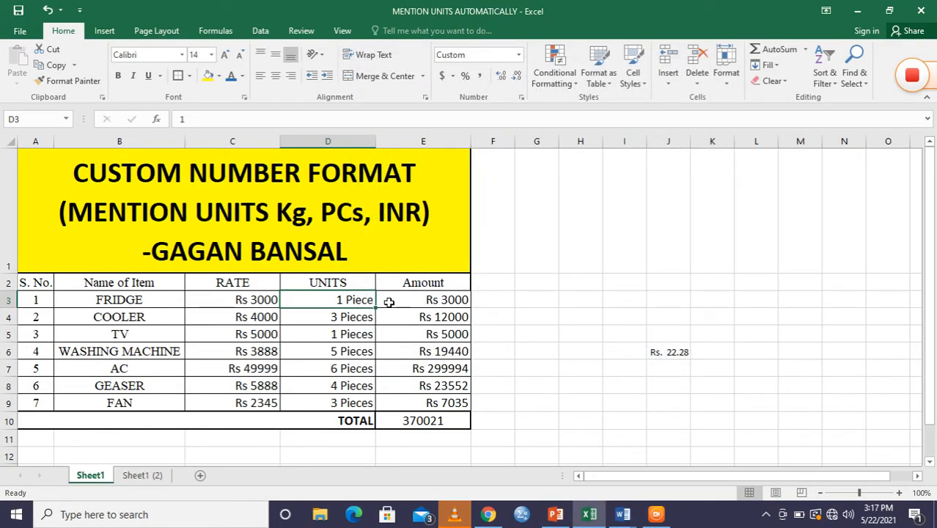
Copy the singular/plural Piece formatting of the fridge's units cell onto the units cells from the cooler down to the fan.
key(ctrl+c)
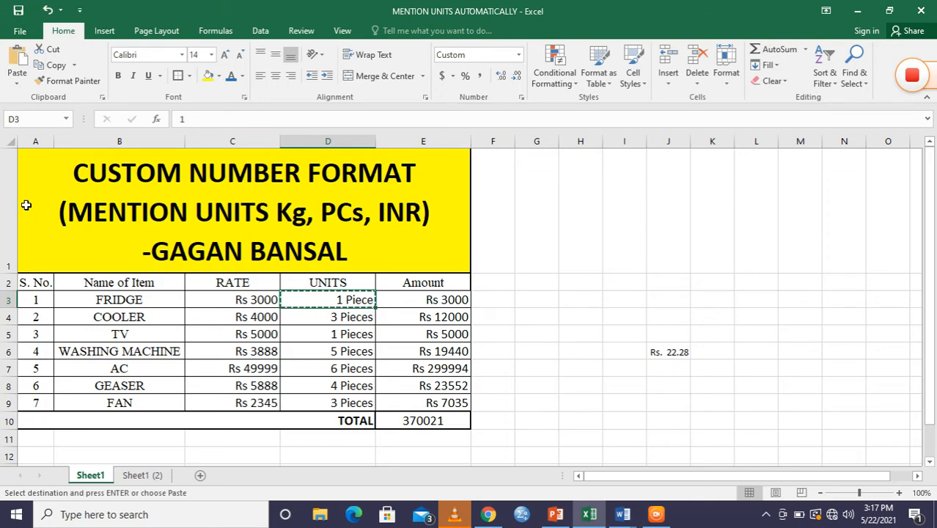
click(69, 81)
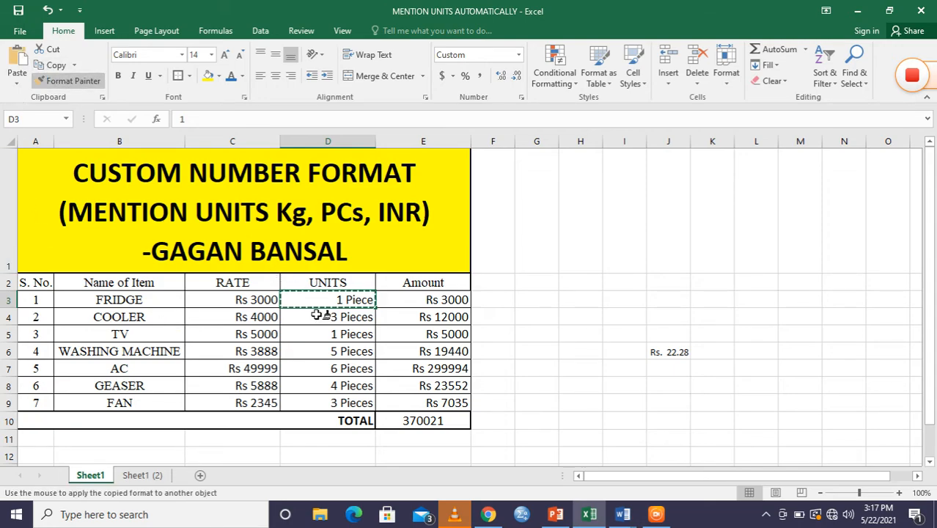
drag(316, 318, 325, 396)
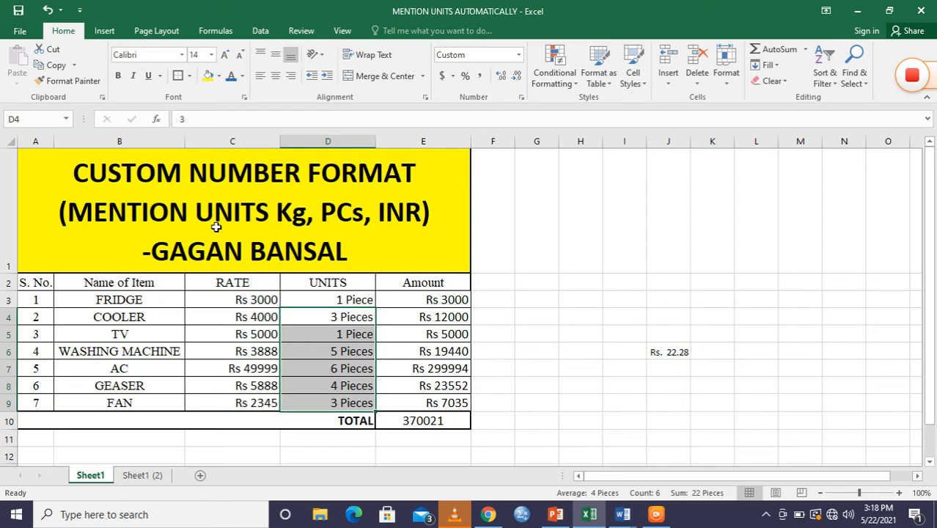
click(258, 303)
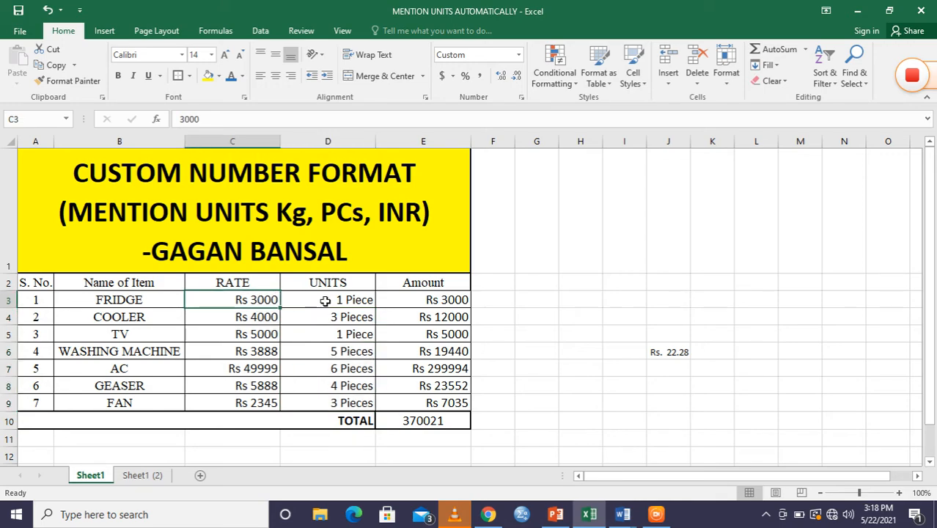
drag(233, 300, 321, 395)
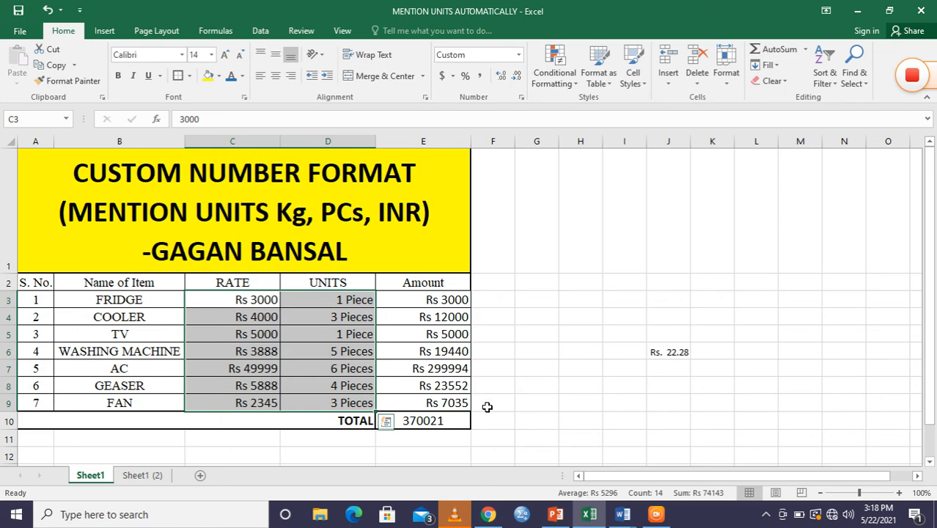
drag(486, 407, 21, 276)
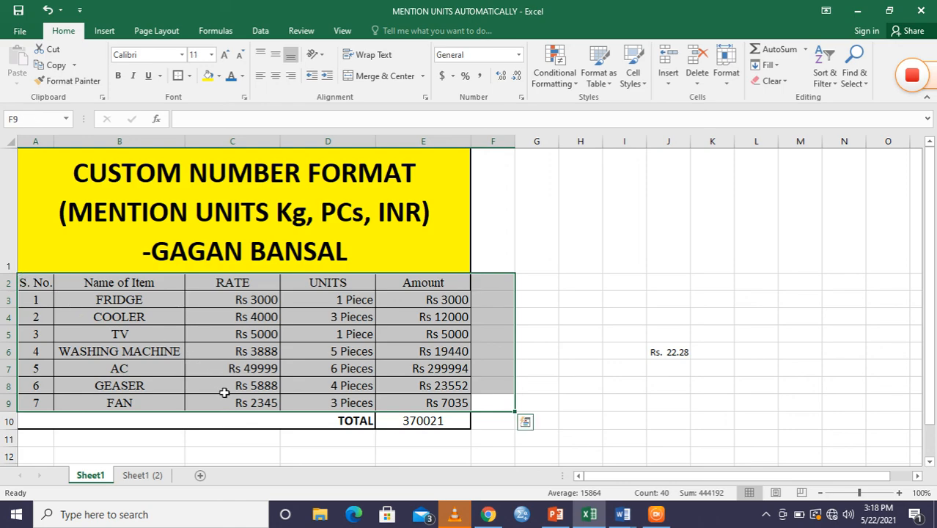